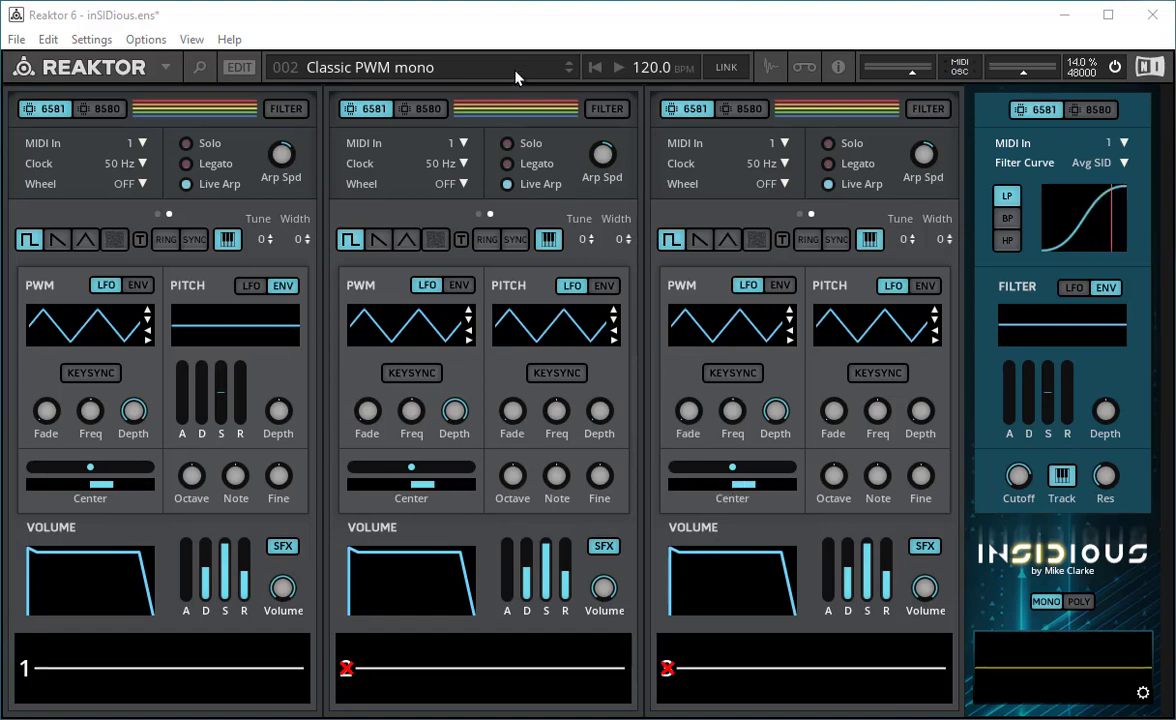
Load the Init snapshot in place of Classic PWM mono.
left_click(472, 65)
mouse_move(430, 94)
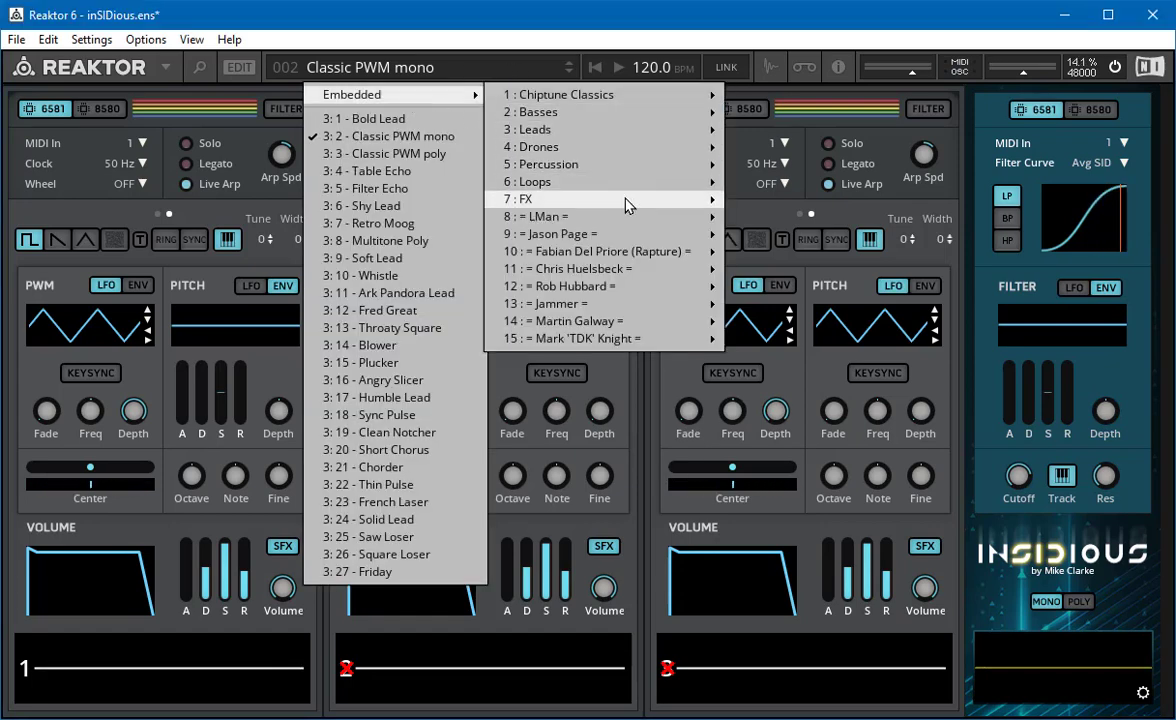
mouse_move(625, 199)
left_click(819, 200)
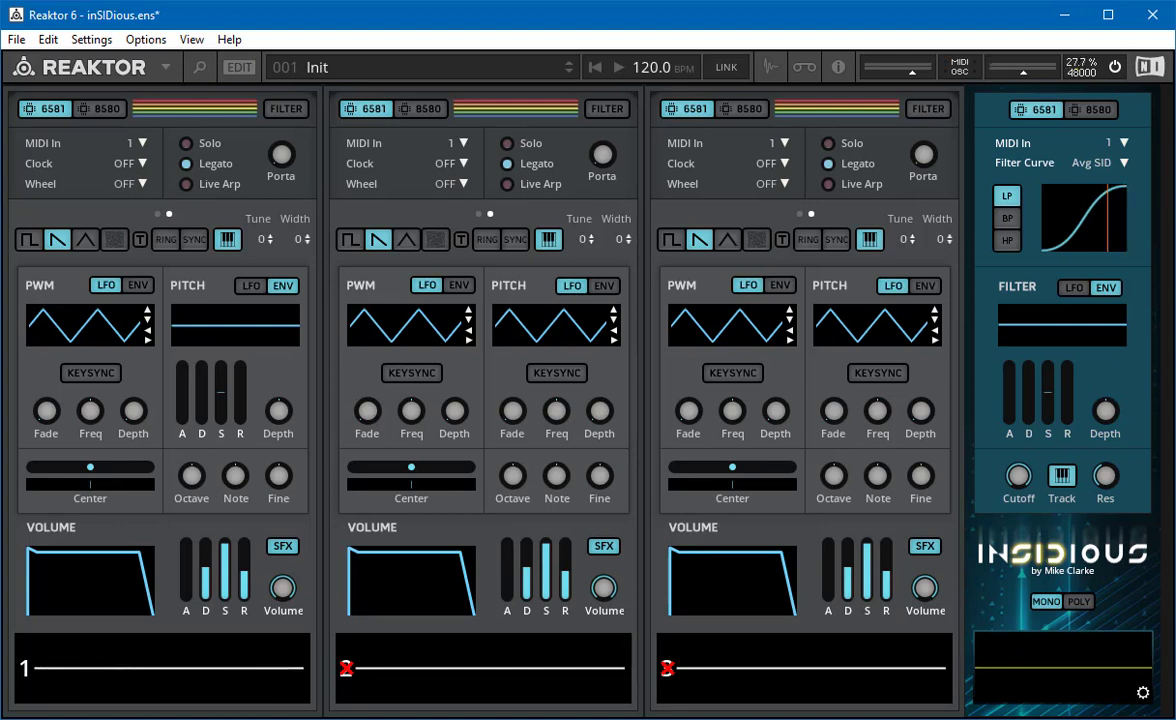
Turn off voice 1's sawtooth waveform and toggle the Remove circuit noise option in the instrument settings.
left_click(55, 240)
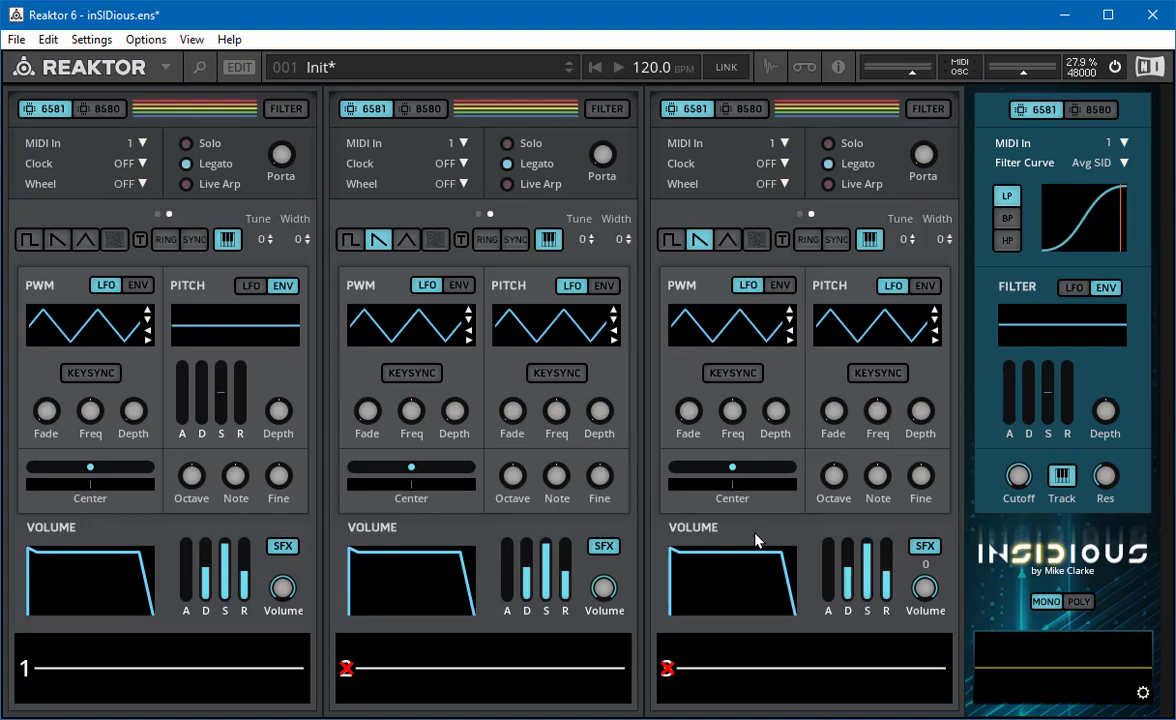
left_click(1144, 694)
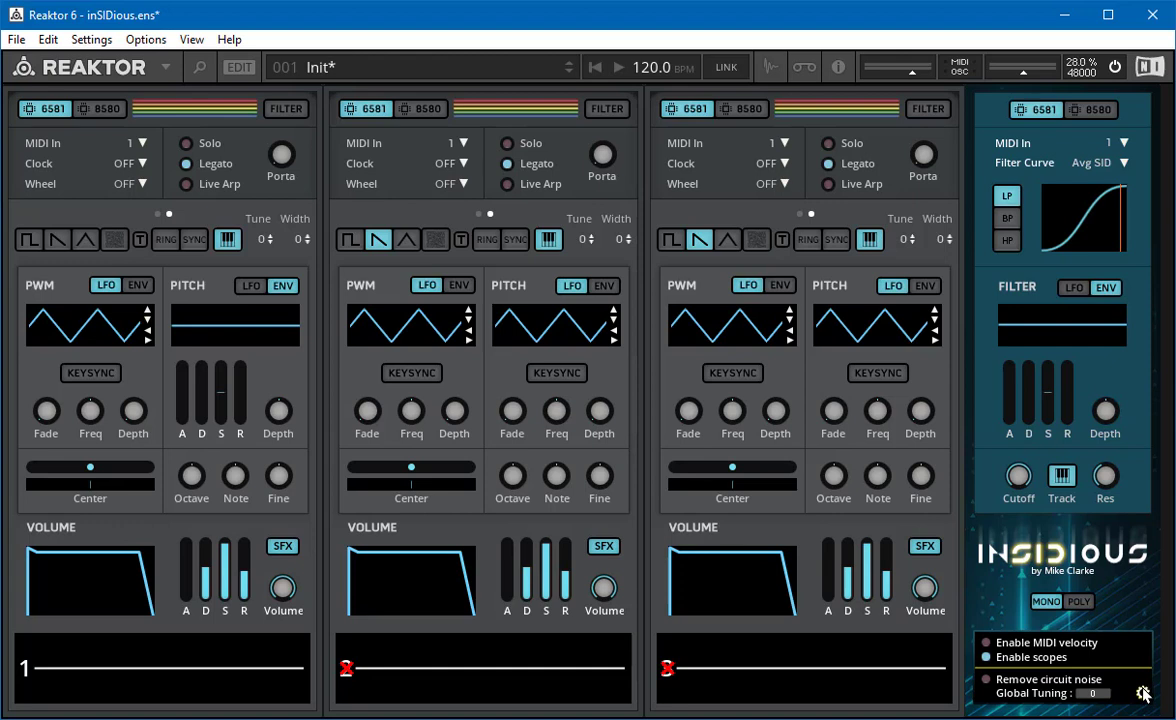
left_click(986, 680)
left_click(1142, 693)
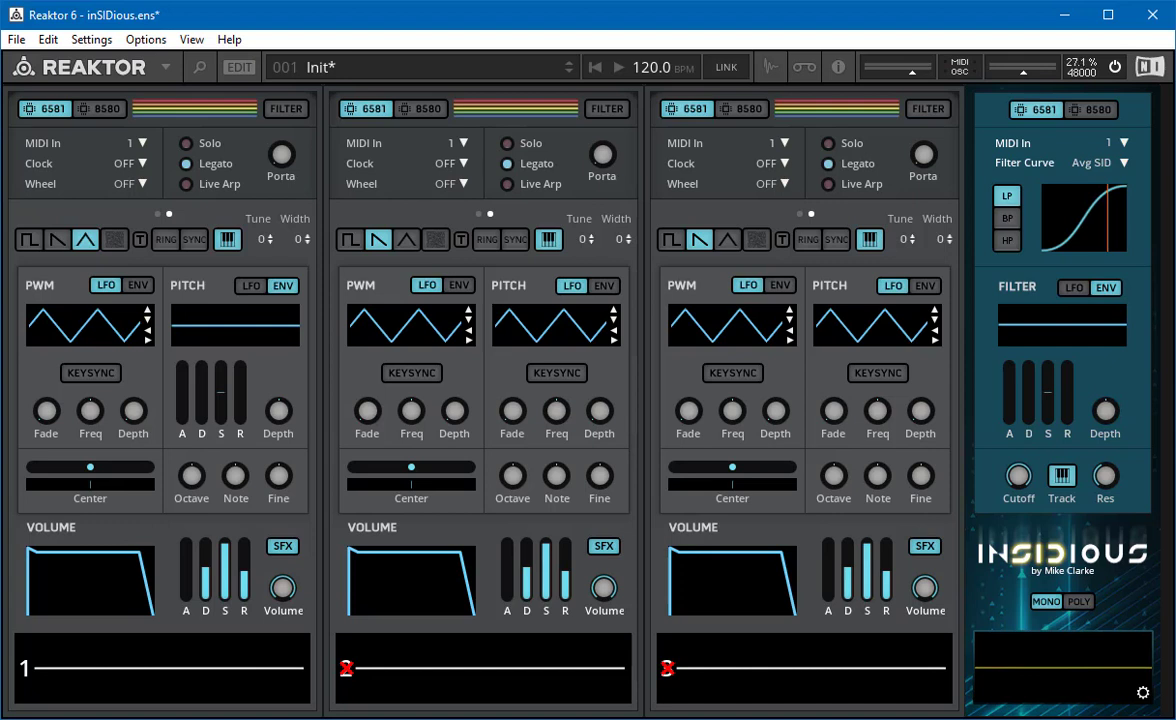
Select the sawtooth waveform on voice 1, and replace it with the pulse waveform.
left_click(57, 239)
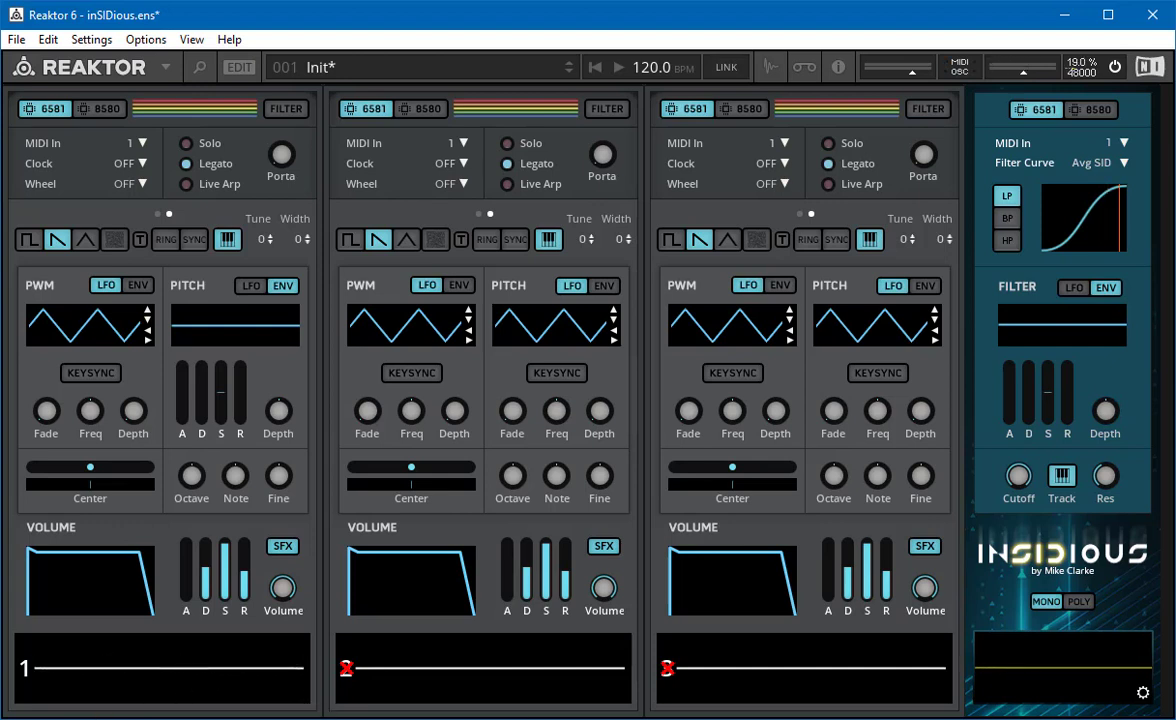
left_click(56, 239)
left_click(38, 236)
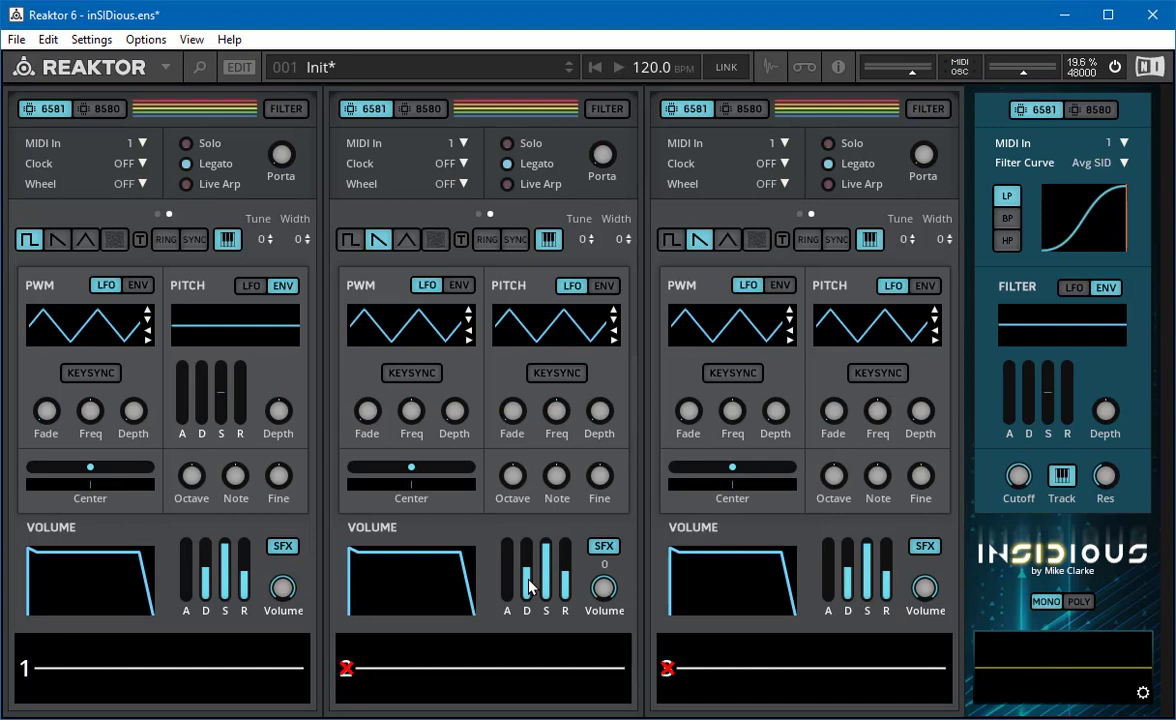
Try the noise waveform on voice 1 and return to the pulse waveform.
left_click(116, 240)
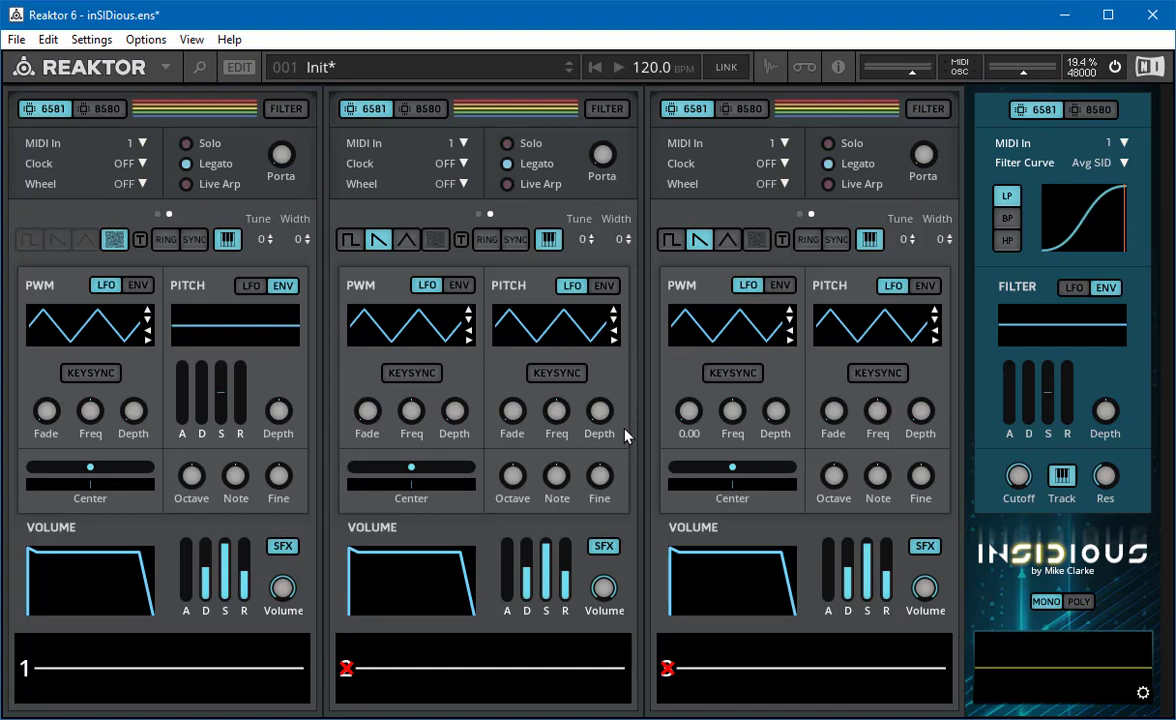
left_click(112, 238)
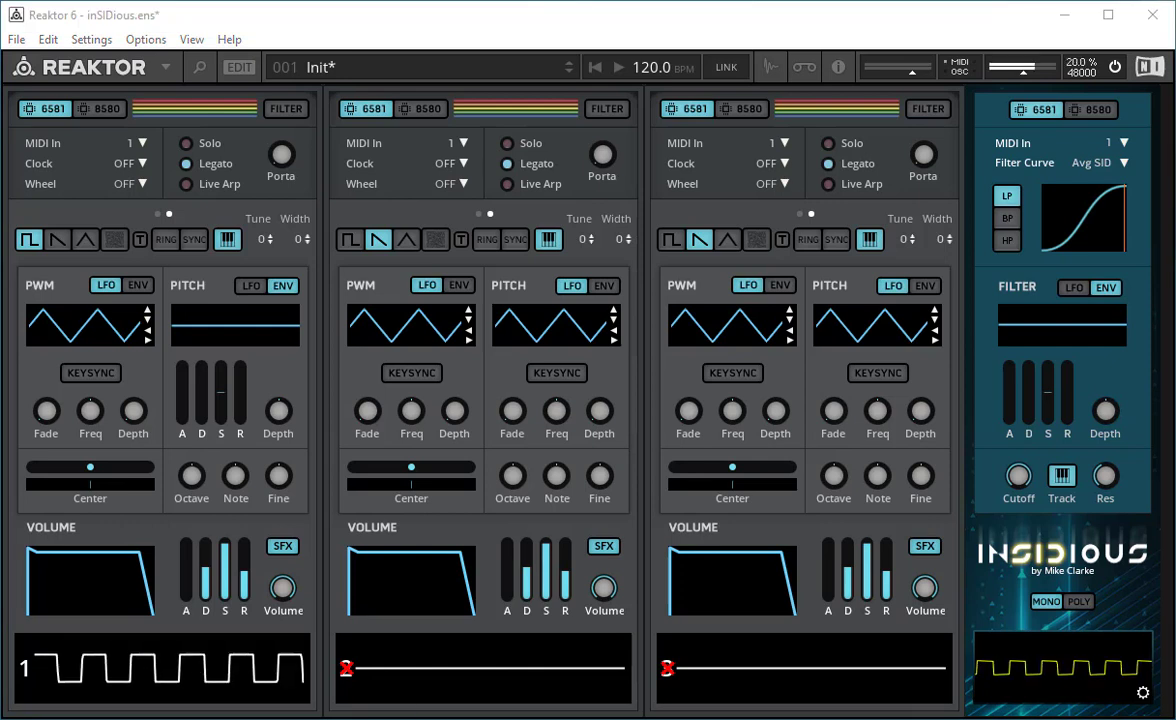
left_click(816, 26)
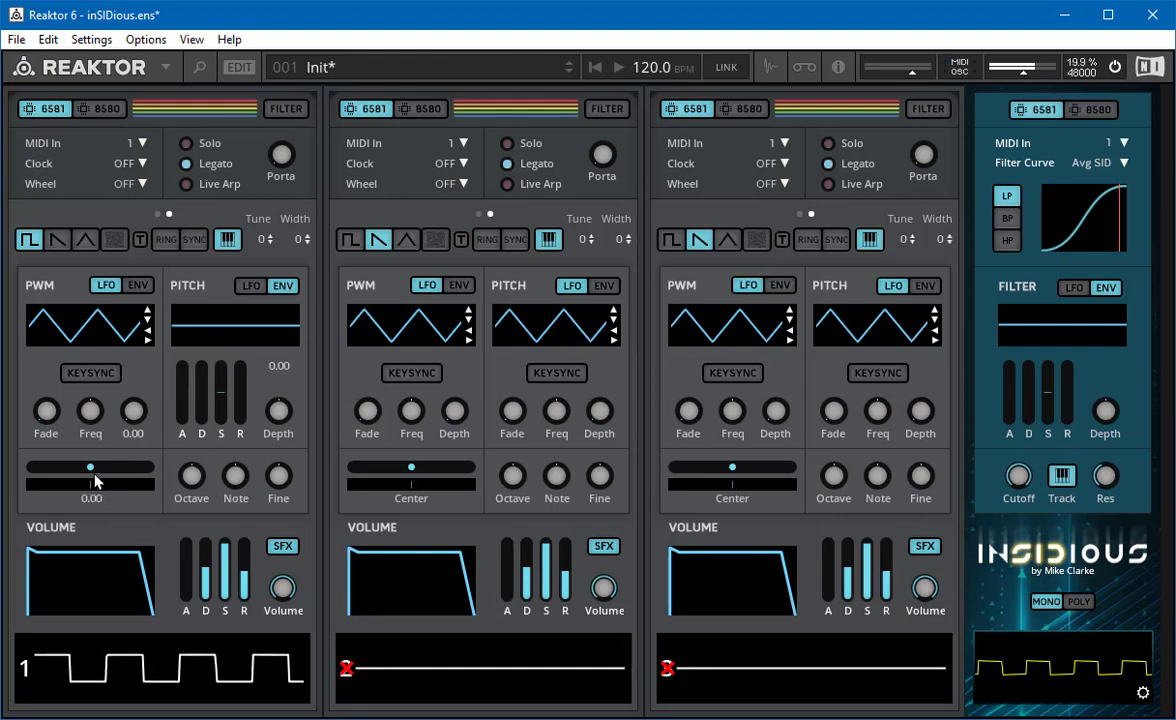
Sweep voice 1's pulse width Center across its range through -0.53 and 0.99, ending at -1.00.
left_click_drag(90, 467, 0, 588)
left_click_drag(33, 467, 59, 467)
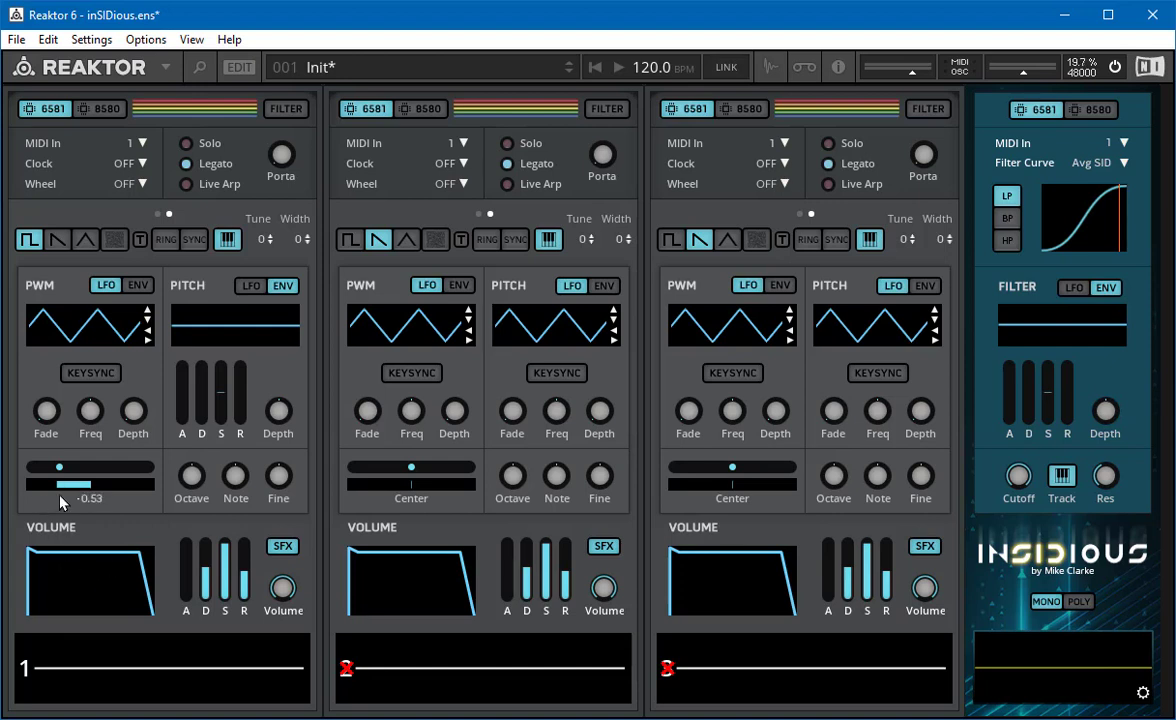
left_click_drag(59, 466, 201, 500)
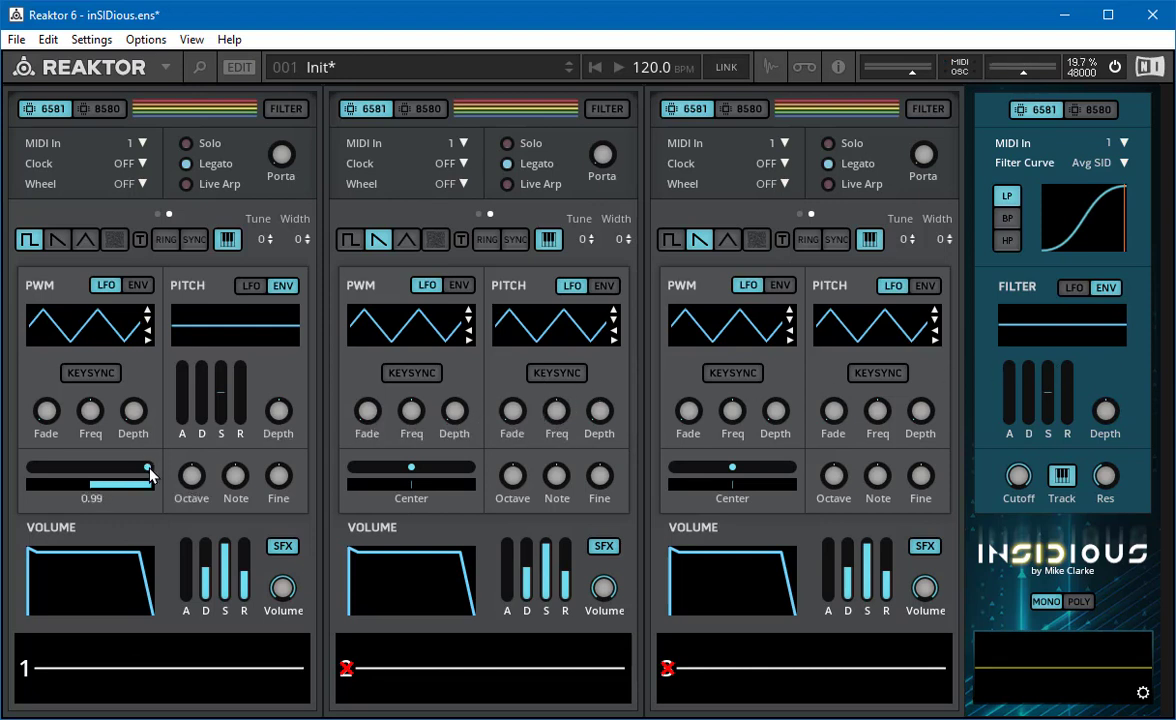
left_click_drag(149, 474, 146, 474)
mouse_move(144, 469)
left_mouse_down()
mouse_move(130, 472)
mouse_move(159, 488)
mouse_move(2, 487)
left_mouse_up()
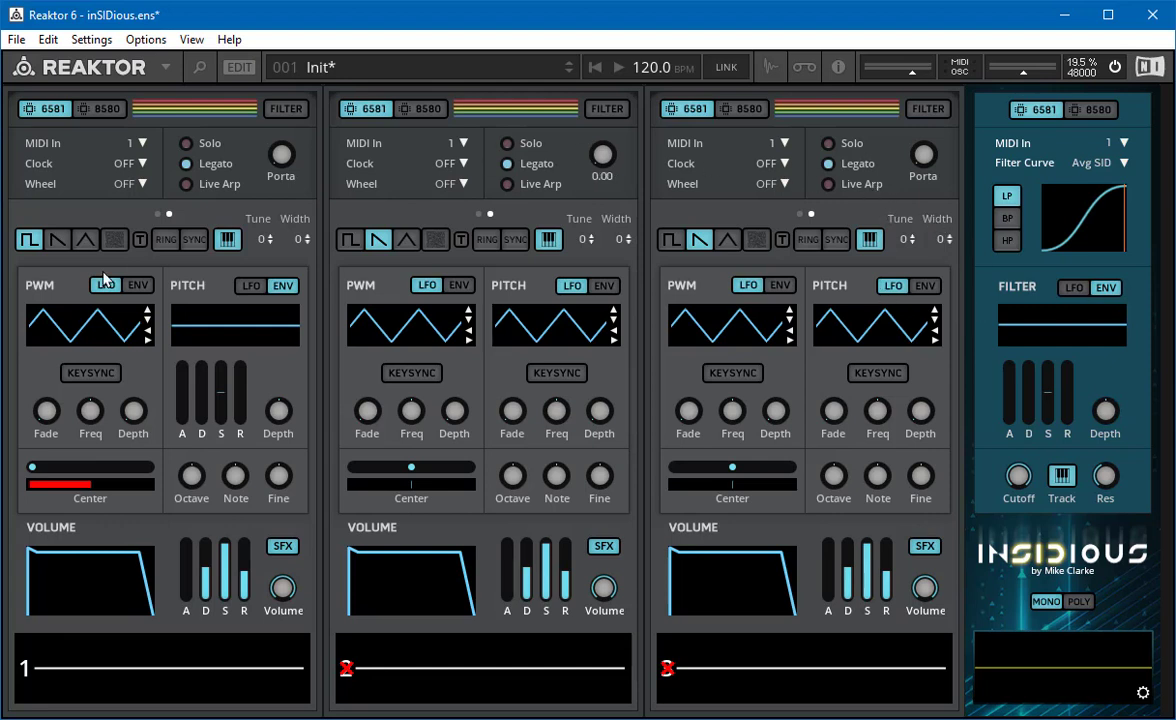
Try triangle and sawtooth combinations with voice 1's pulse, leaving pulse and sawtooth enabled together.
left_click(86, 246)
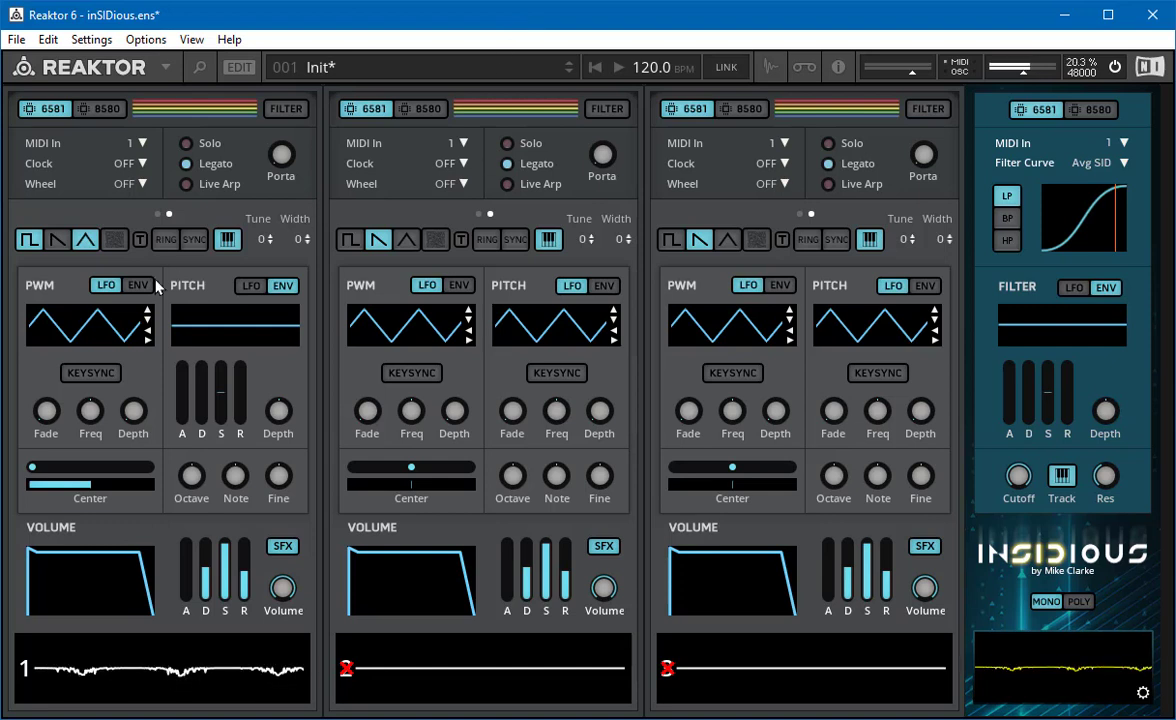
left_click(58, 240)
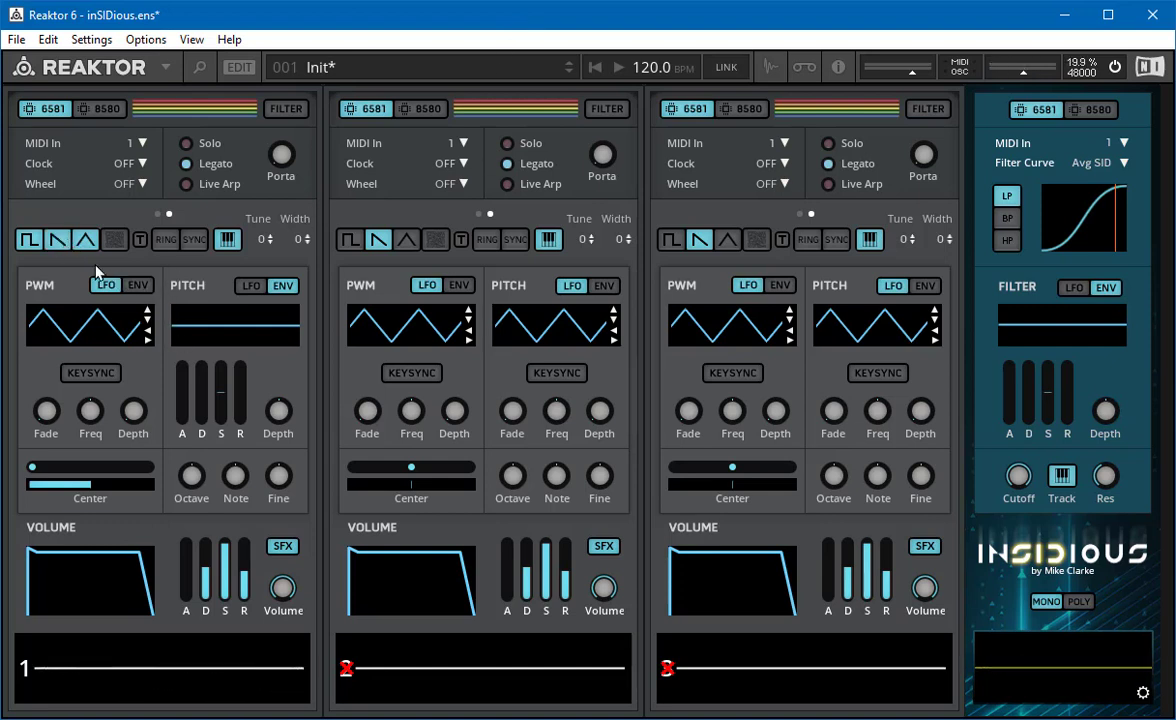
left_click(29, 240)
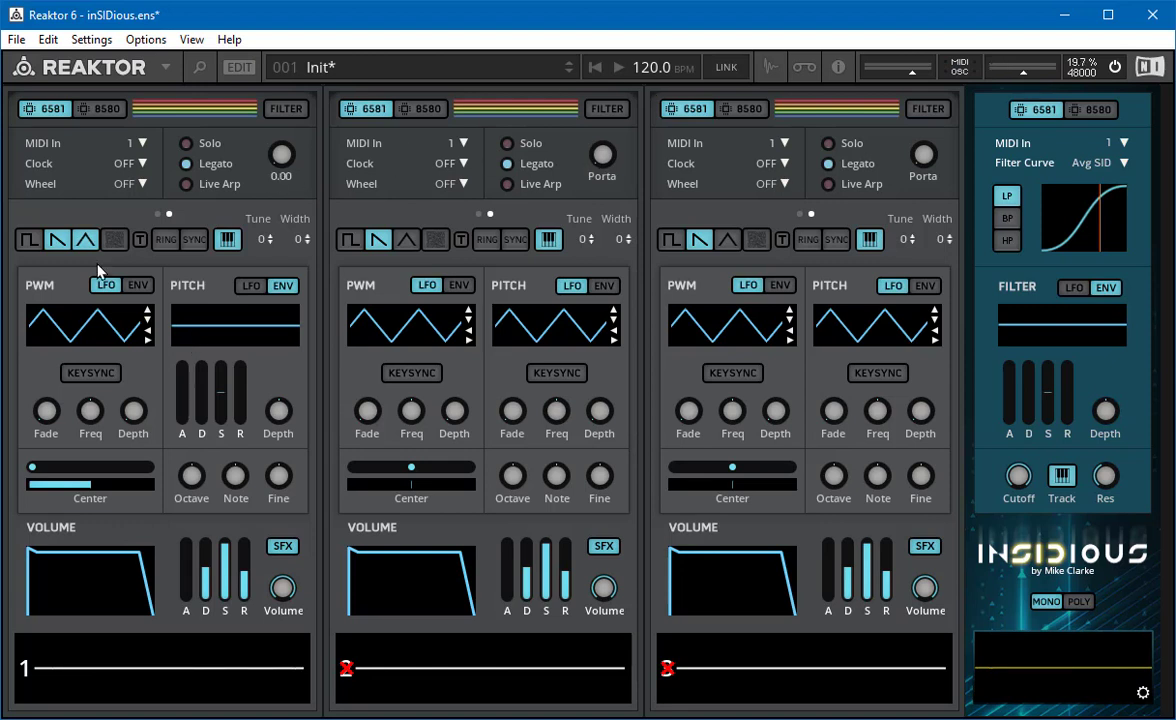
left_click(28, 239)
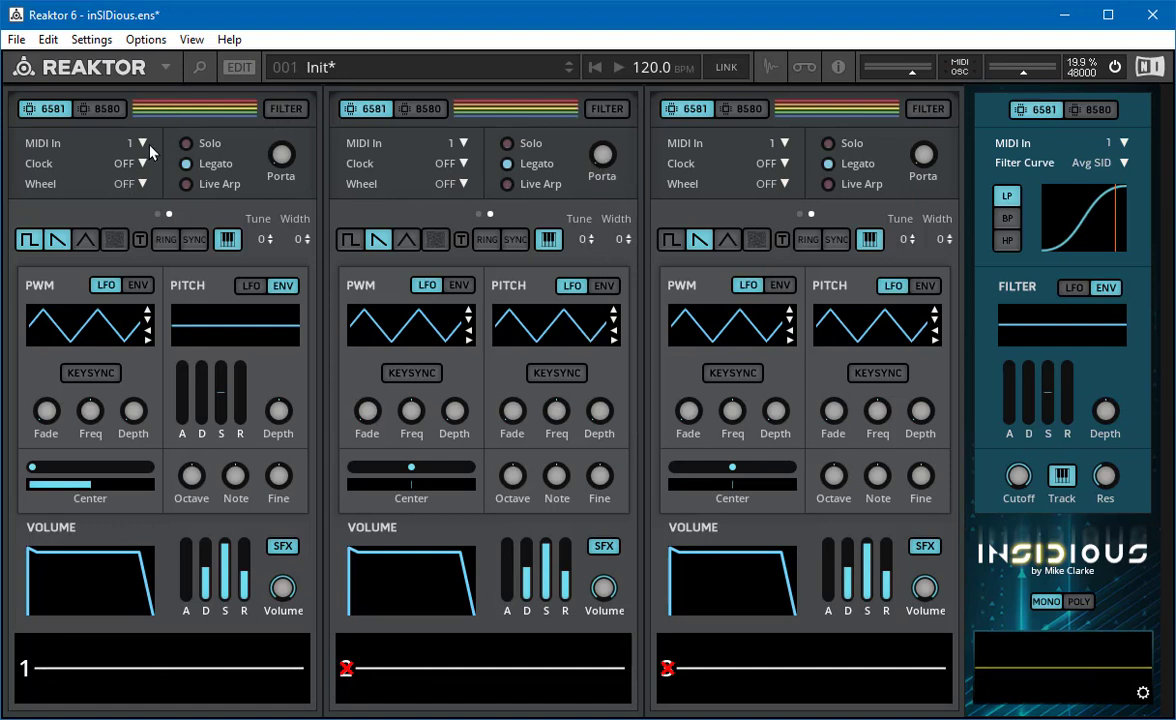
Try voice 1's combined waveforms on the 8580 chip, and return to pulse plus sawtooth on the 6581.
left_click(100, 106)
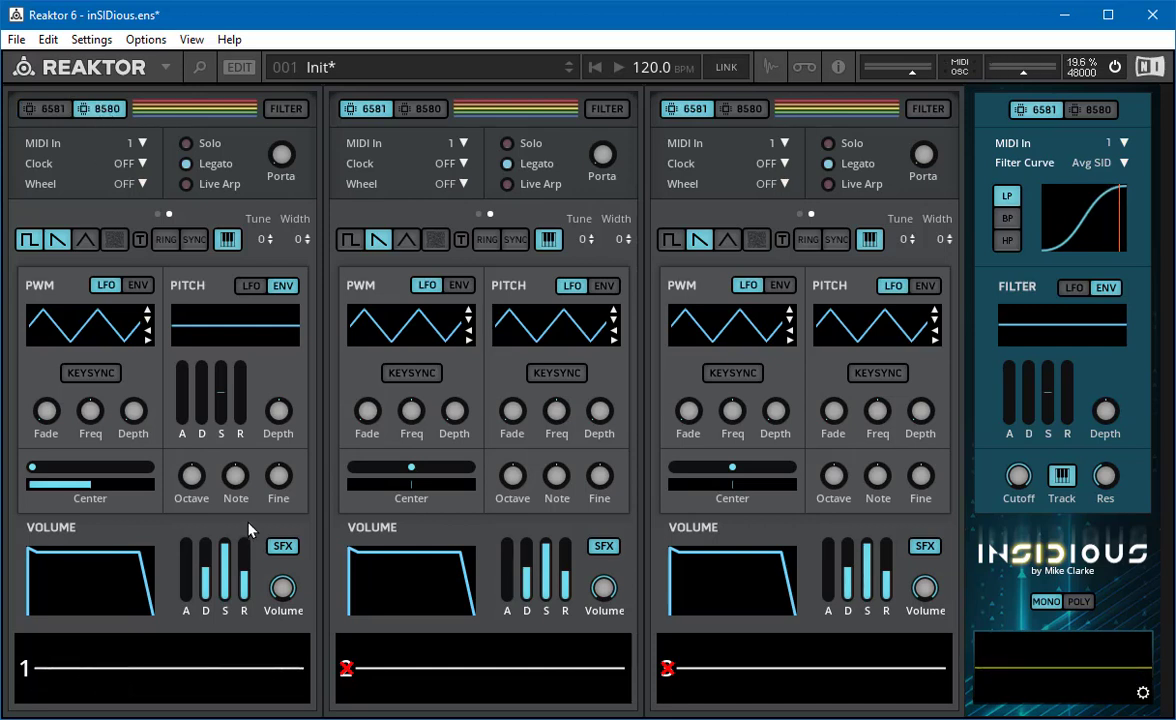
left_click(84, 239)
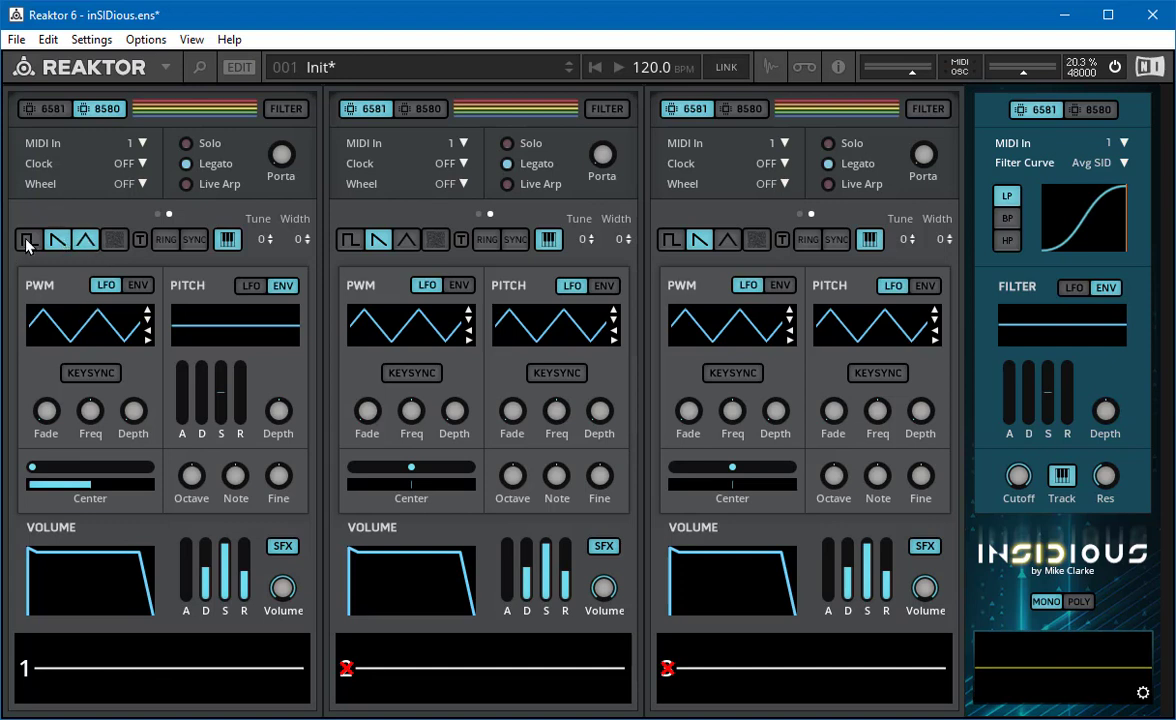
left_click(28, 241)
left_click(83, 242)
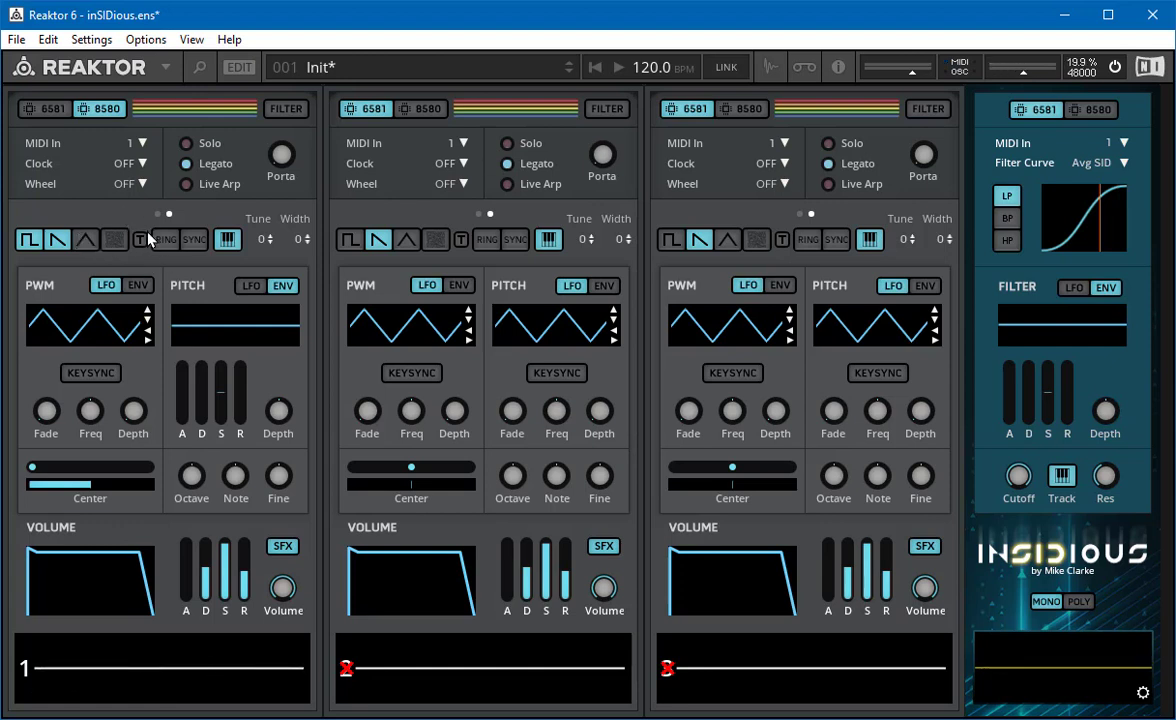
left_click(98, 112)
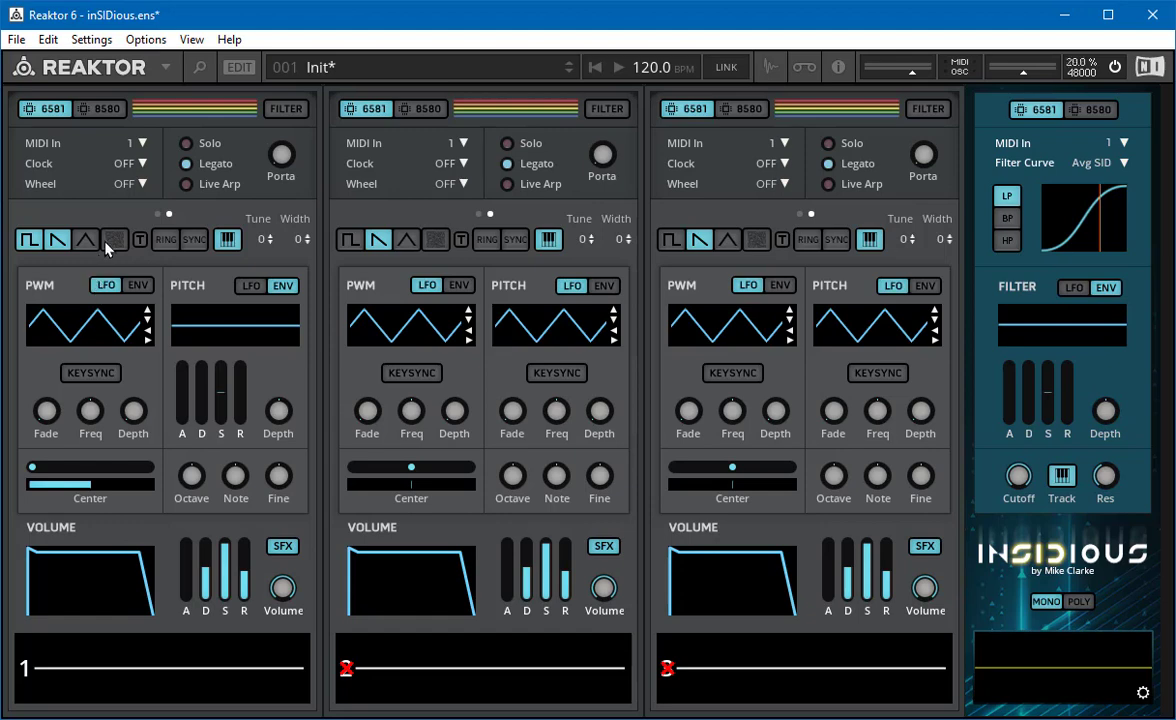
Toggle the noise waveform on and off twice over voice 1's pulse and sawtooth combination.
left_click(113, 242)
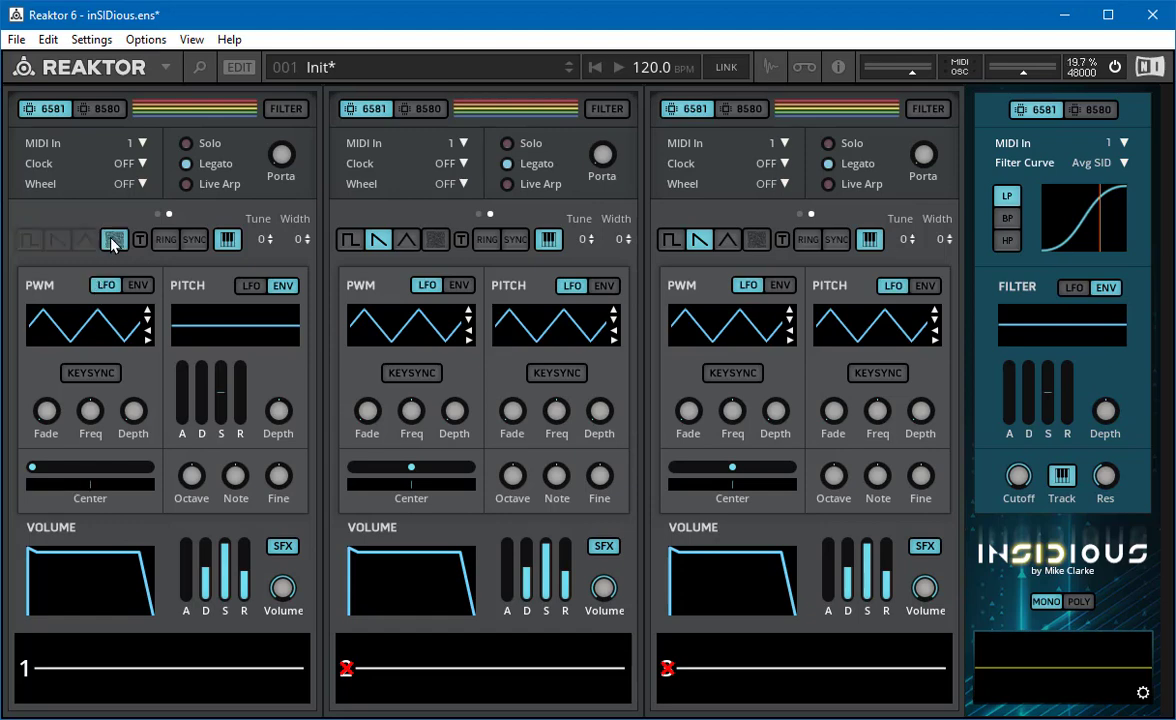
left_click(113, 243)
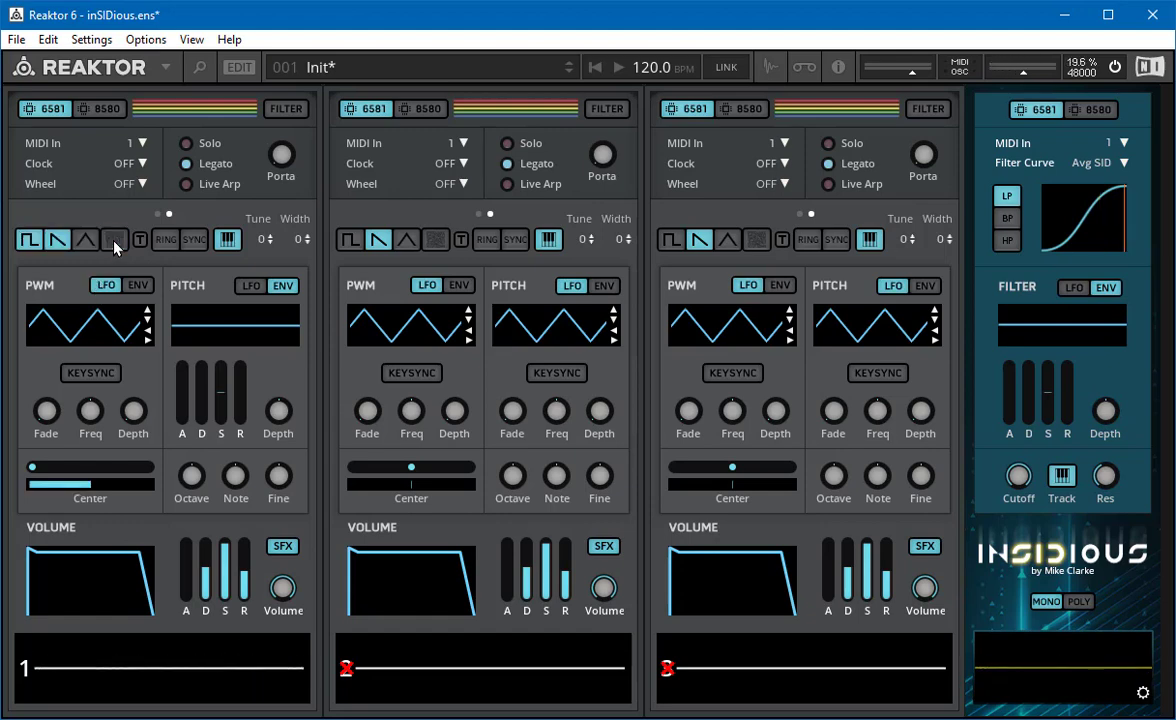
left_click(114, 244)
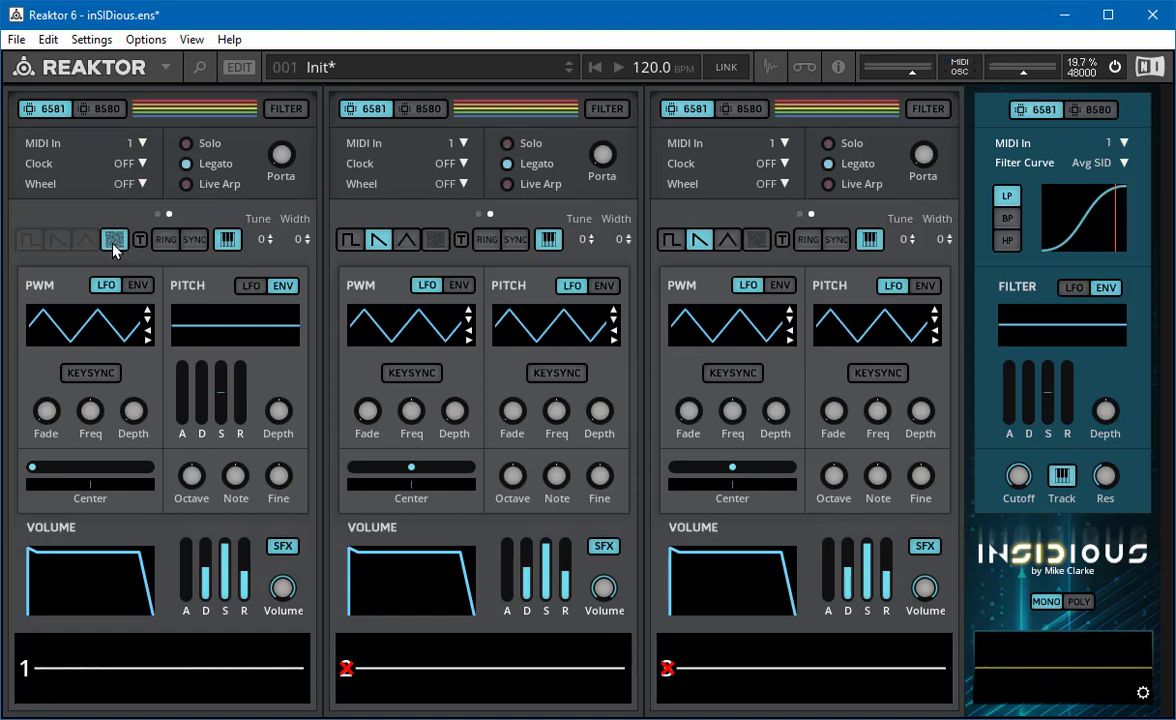
left_click(113, 243)
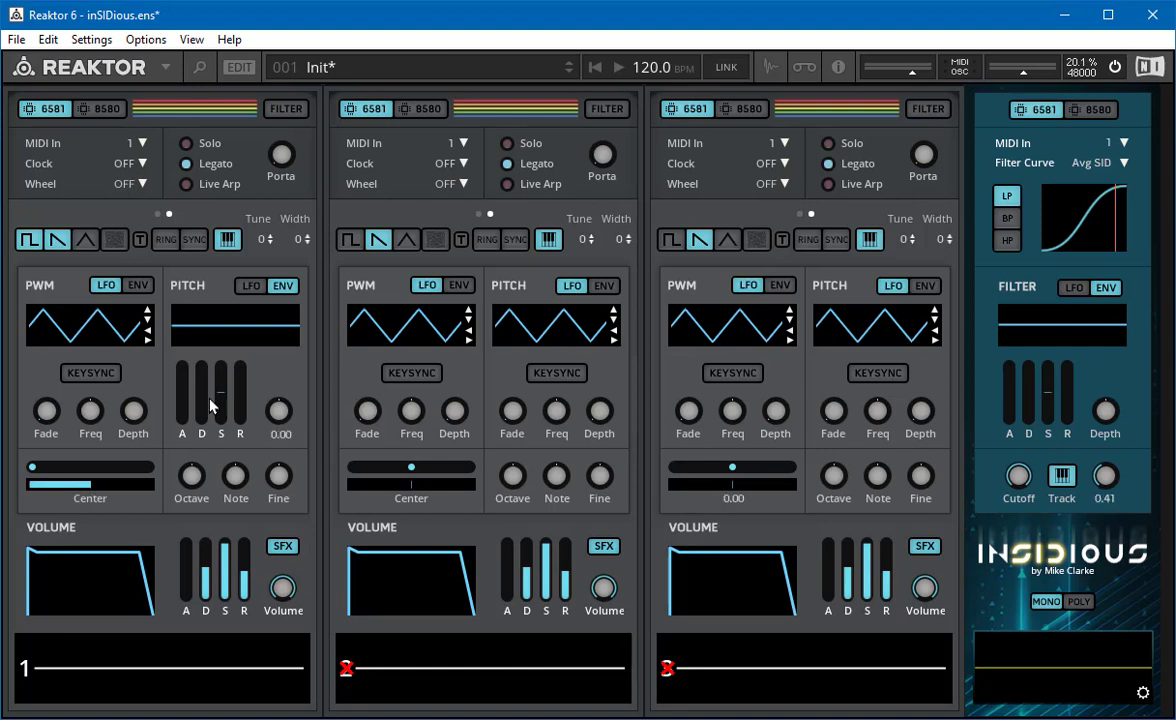
Combine pulse with triangle on voice 1, and move the pulse width Center to -0.53 and back to its minimum.
left_click(58, 241)
left_click(84, 239)
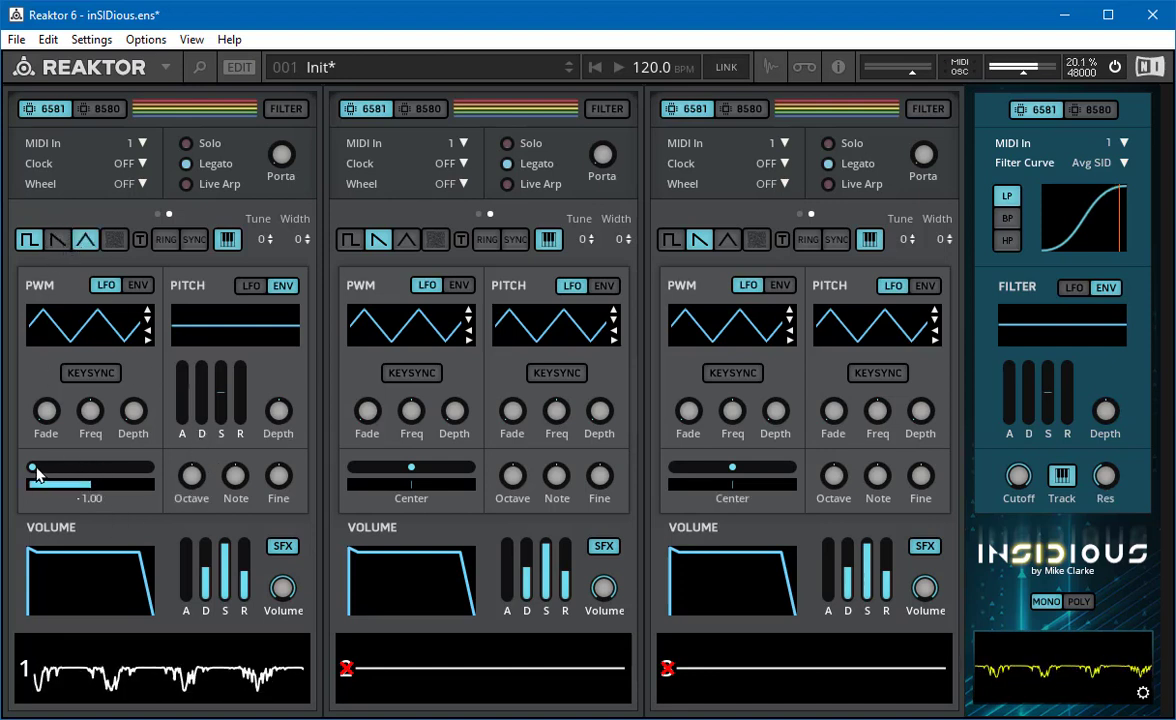
left_click_drag(34, 468, 58, 472)
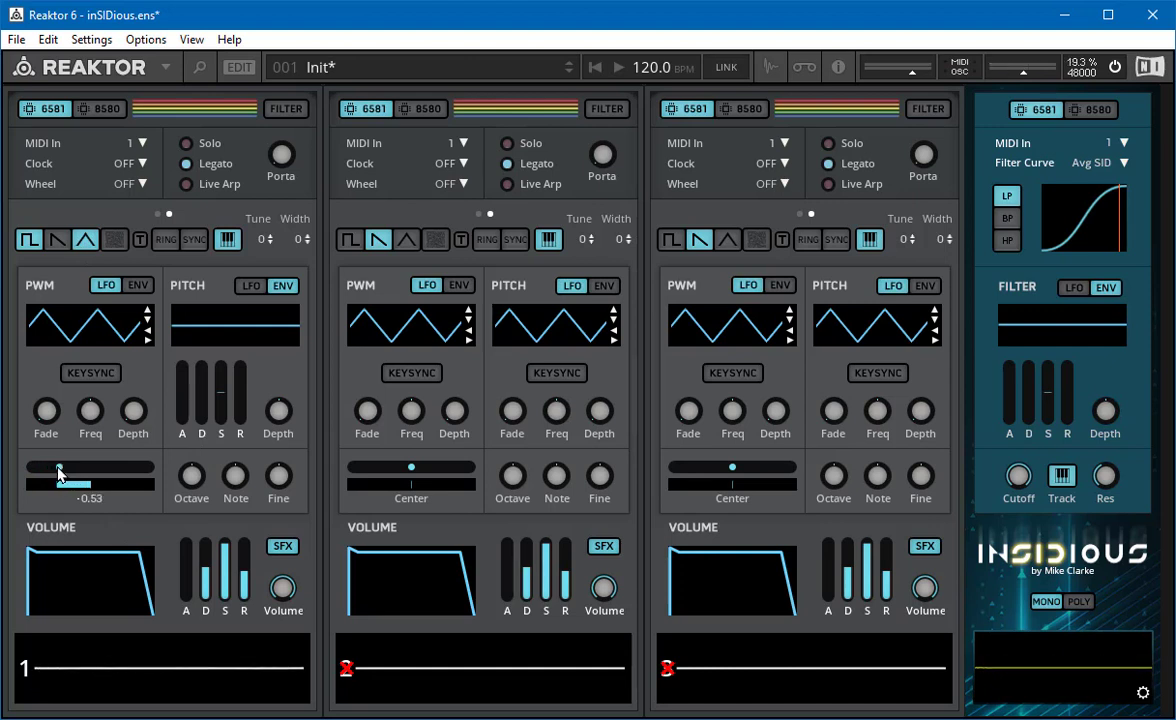
left_click_drag(58, 472, 25, 483)
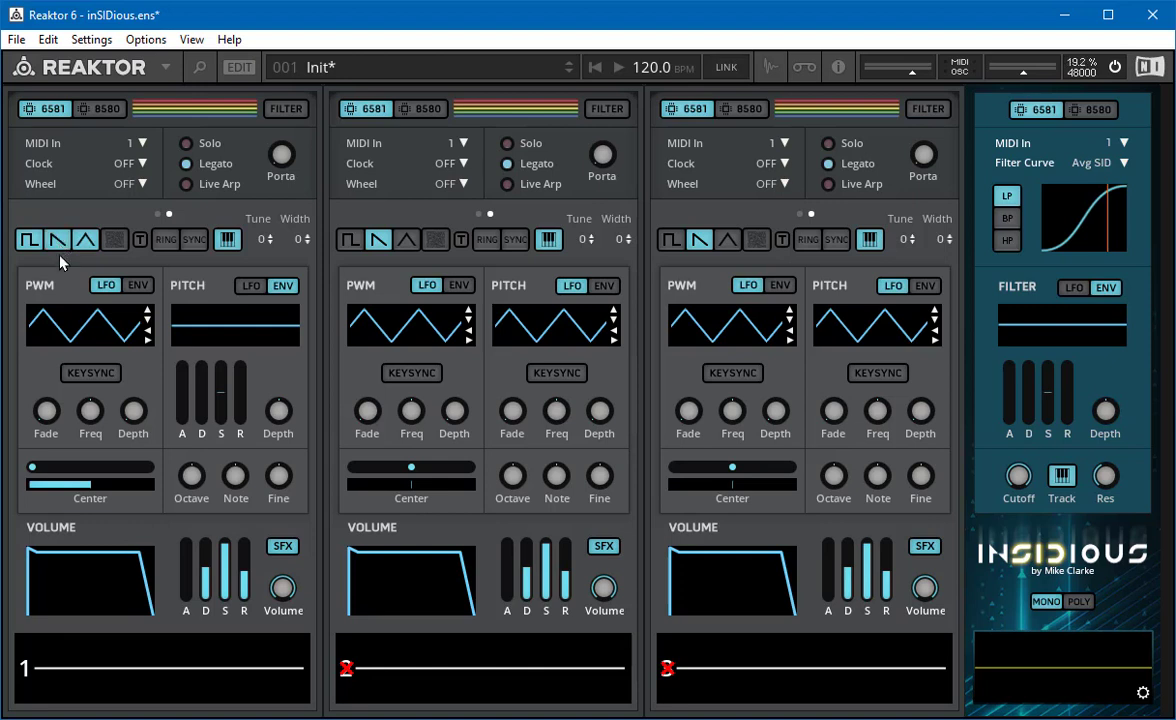
Sweep voice 1's pulse width Center upwards and back to its minimum with the sawtooth included in the combination.
left_click_drag(33, 467, 107, 488)
left_click_drag(45, 484, 156, 495)
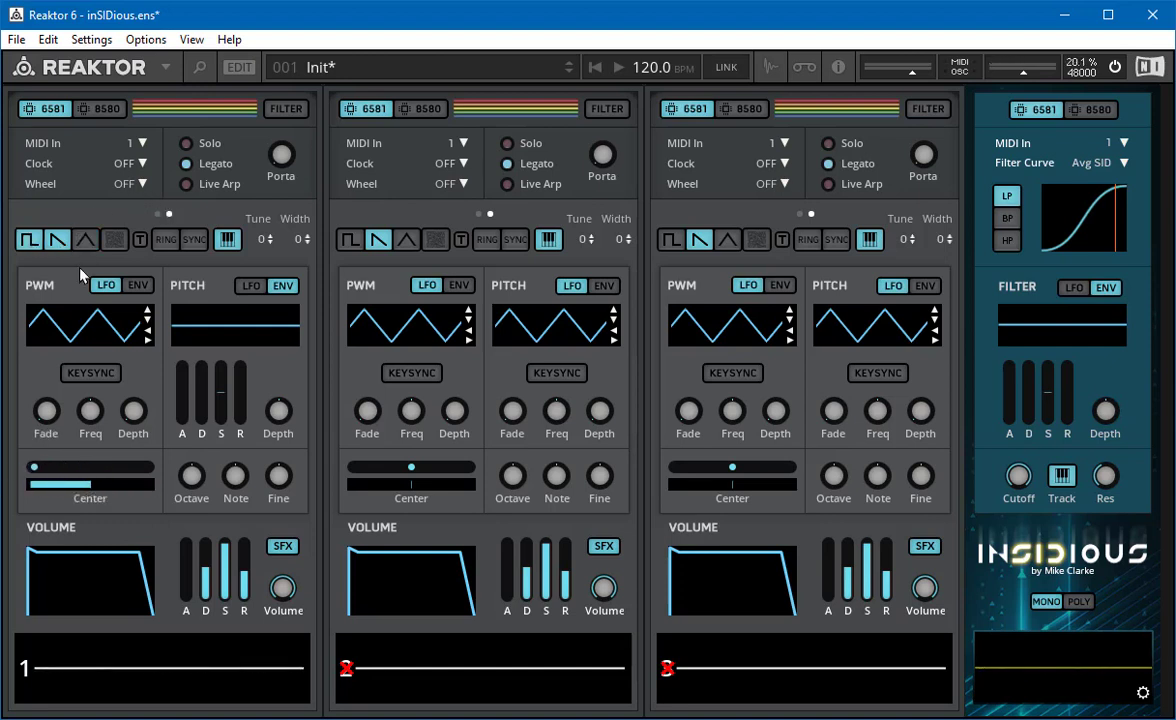
left_click_drag(68, 484, 40, 486)
Switch voice 1 to the 8580 chip and set its pulse width Center to -1.00.
left_click(99, 110)
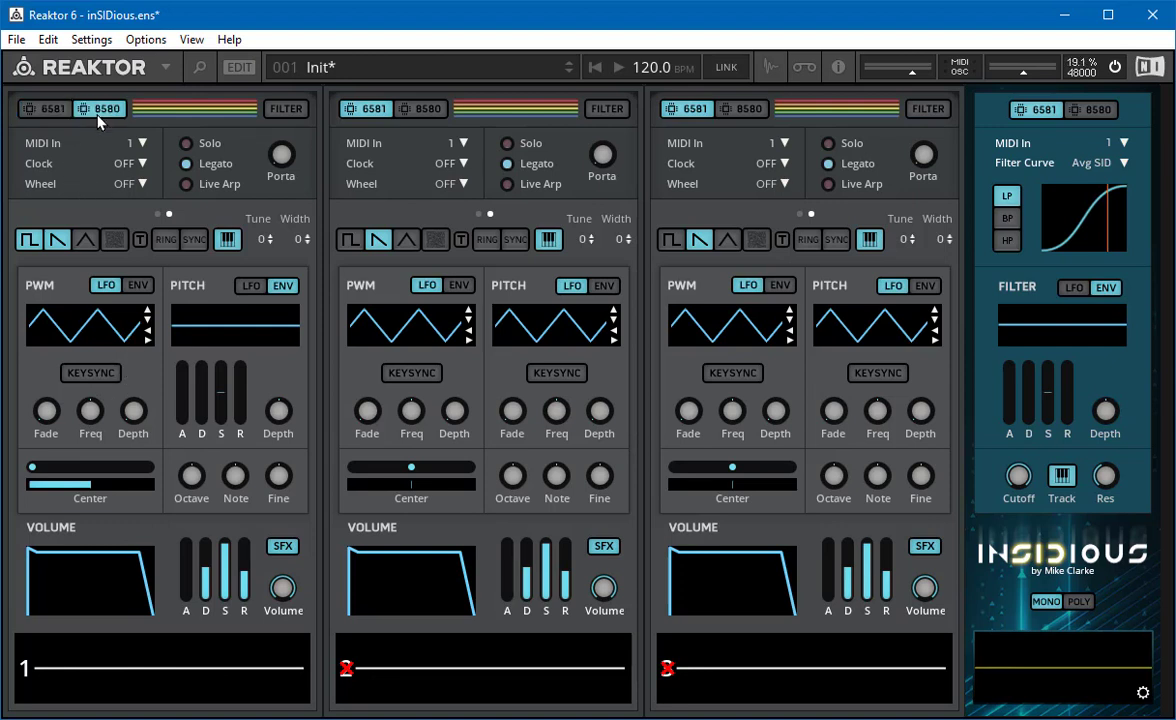
mouse_move(35, 471)
left_mouse_down()
mouse_move(234, 488)
mouse_move(59, 501)
mouse_move(201, 515)
mouse_move(152, 458)
mouse_move(126, 400)
mouse_move(141, 448)
mouse_move(120, 440)
mouse_move(128, 480)
mouse_move(30, 470)
left_mouse_up()
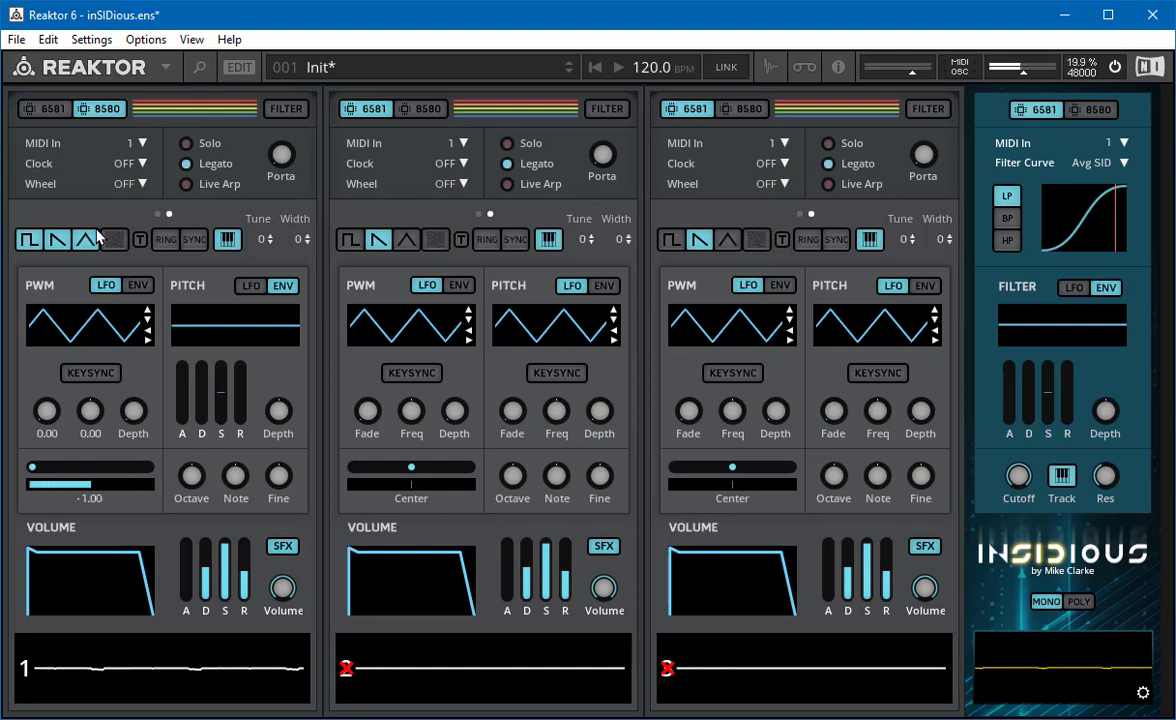
Change voice 1's combined waveforms to the sawtooth alone.
left_click(58, 242)
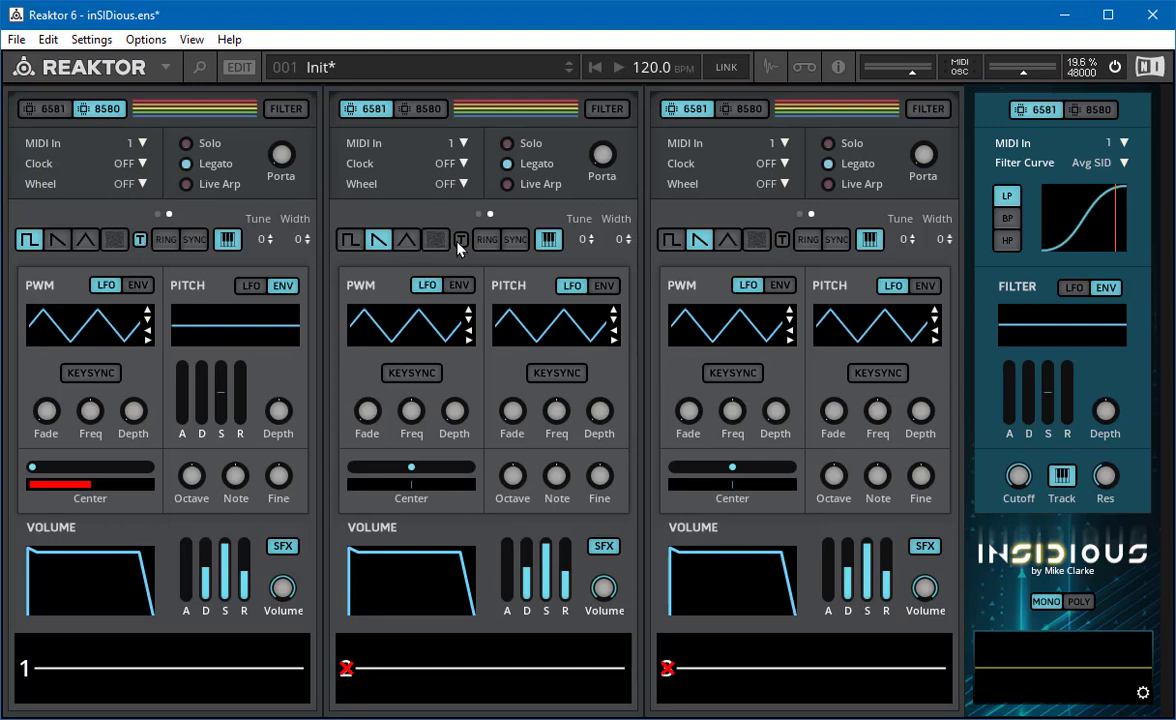
left_click(57, 239)
left_click(29, 239)
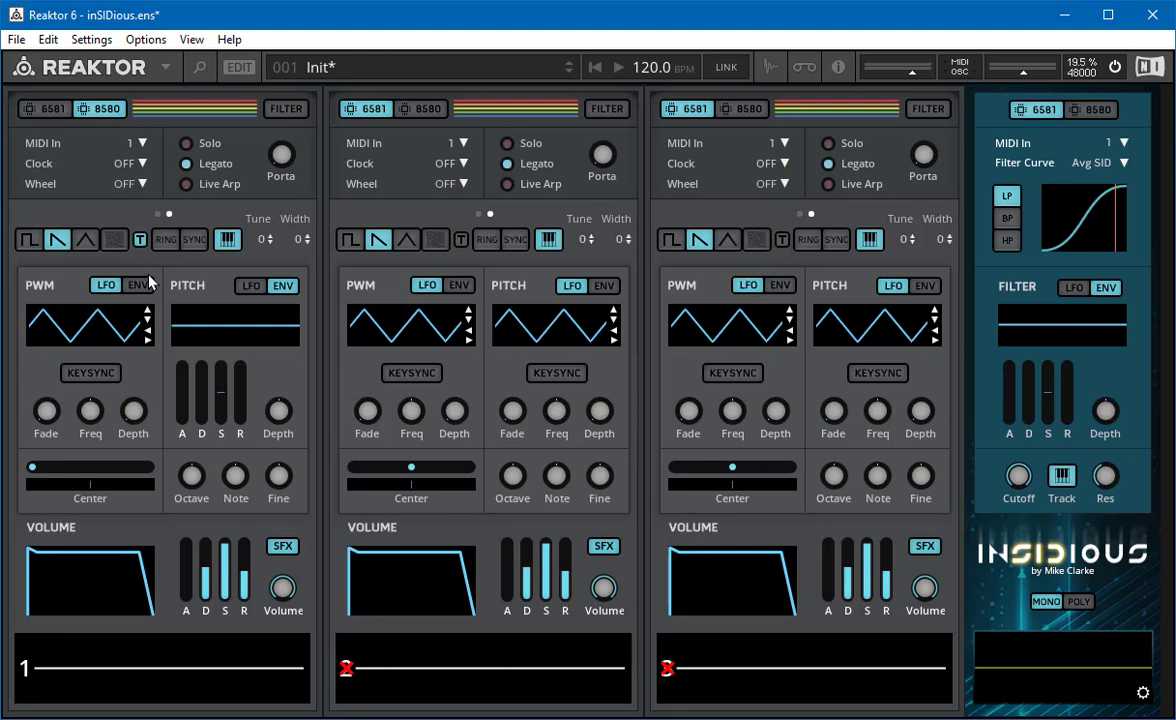
Enable voice 2 and raise its Fine tuning slightly to detune it against voice 1.
left_click(347, 669)
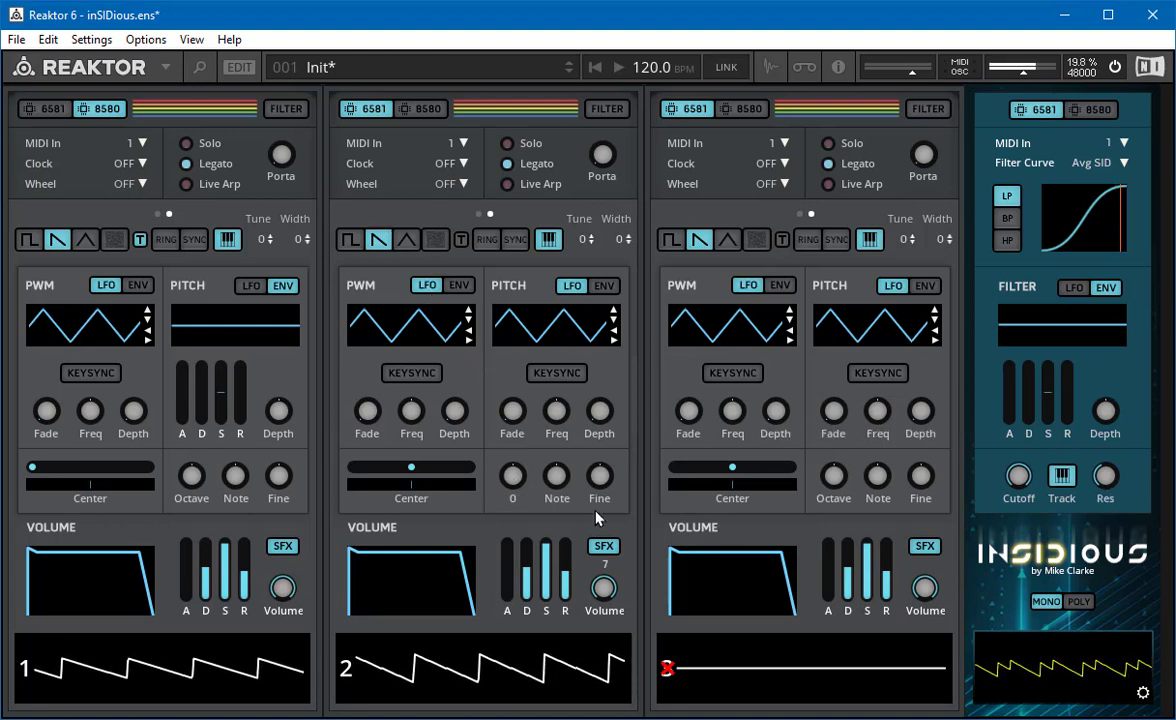
left_click_drag(607, 487, 608, 483)
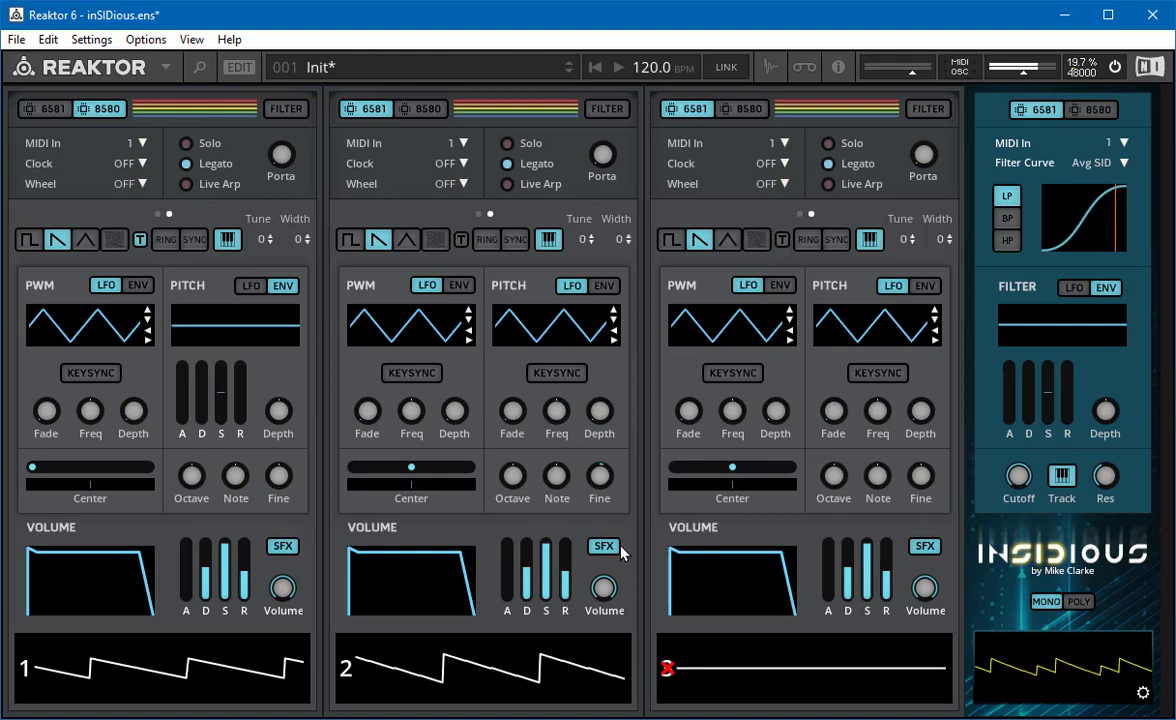
Adjust voice 2's Fine tuning against voice 1 and turn on voice 2's T option.
mouse_move(597, 504)
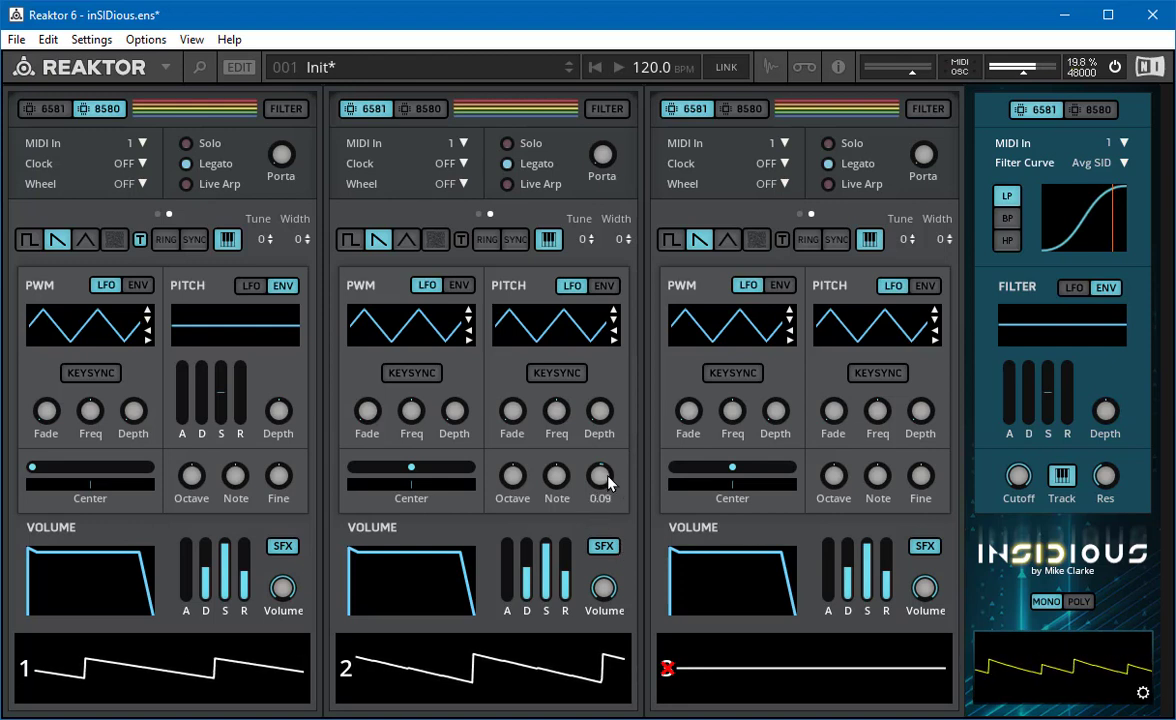
left_click_drag(608, 483, 609, 486)
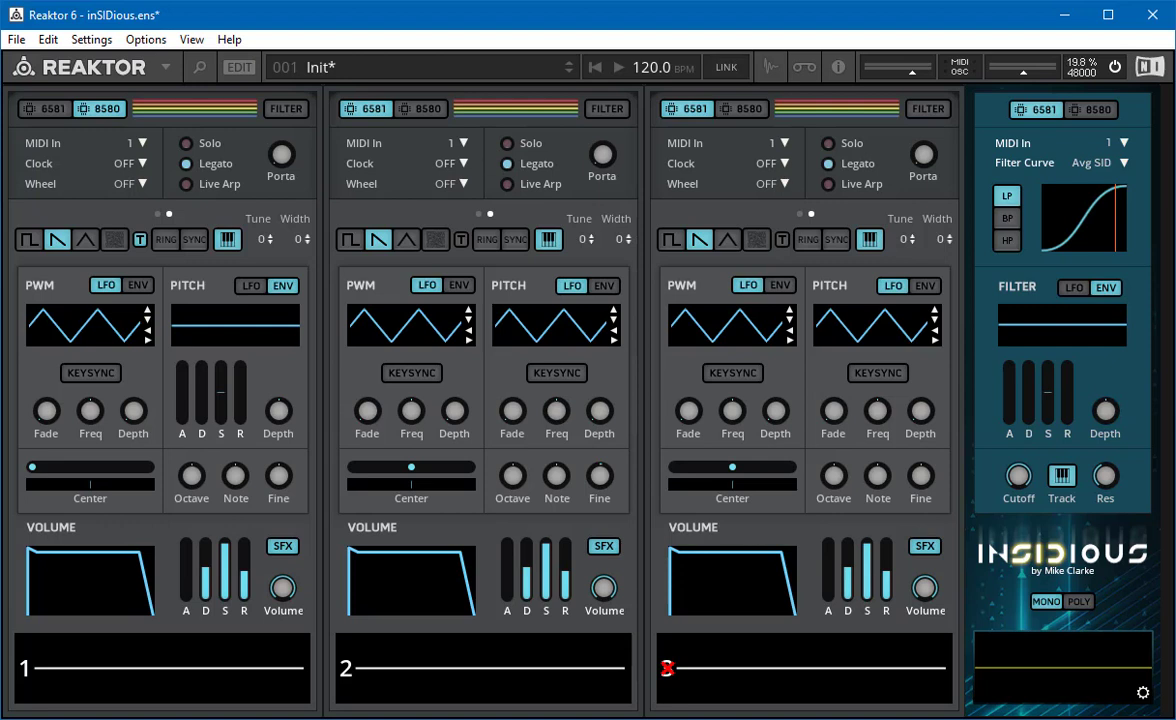
left_click(462, 241)
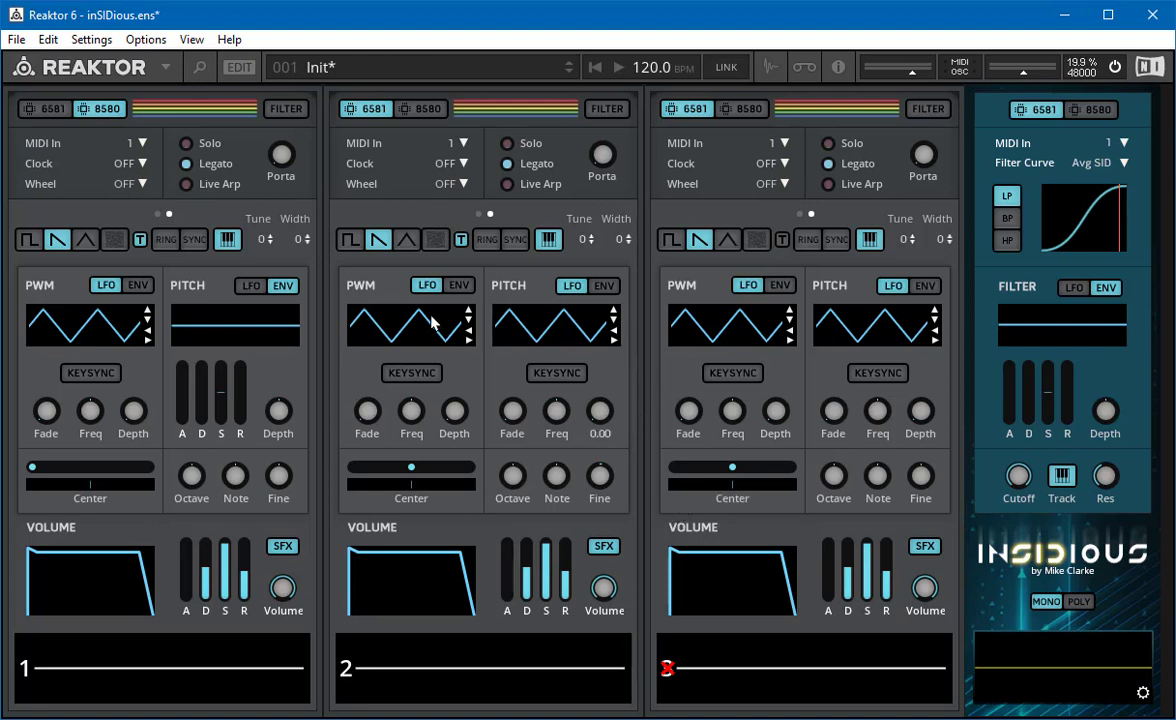
Turn off the T option on both voice 1 and voice 2.
left_click(461, 241)
left_click(141, 241)
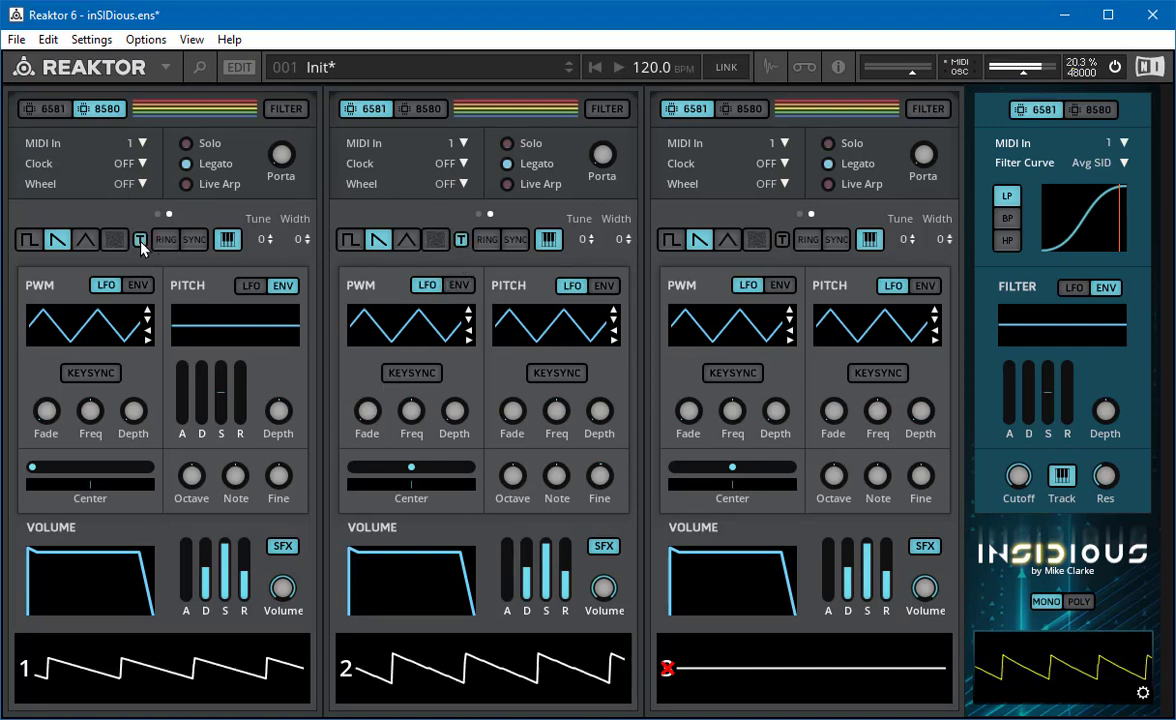
left_click(141, 243)
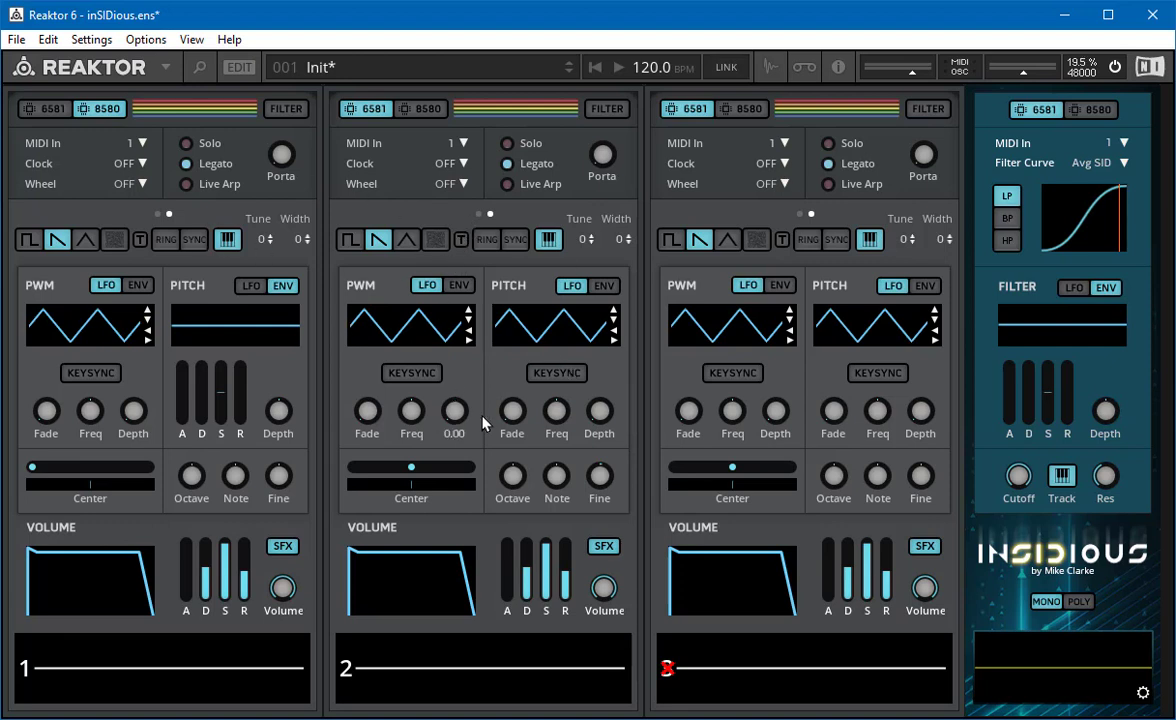
Enable SYNC on voice 2 and sweep its Note tuning up and down.
left_click(513, 240)
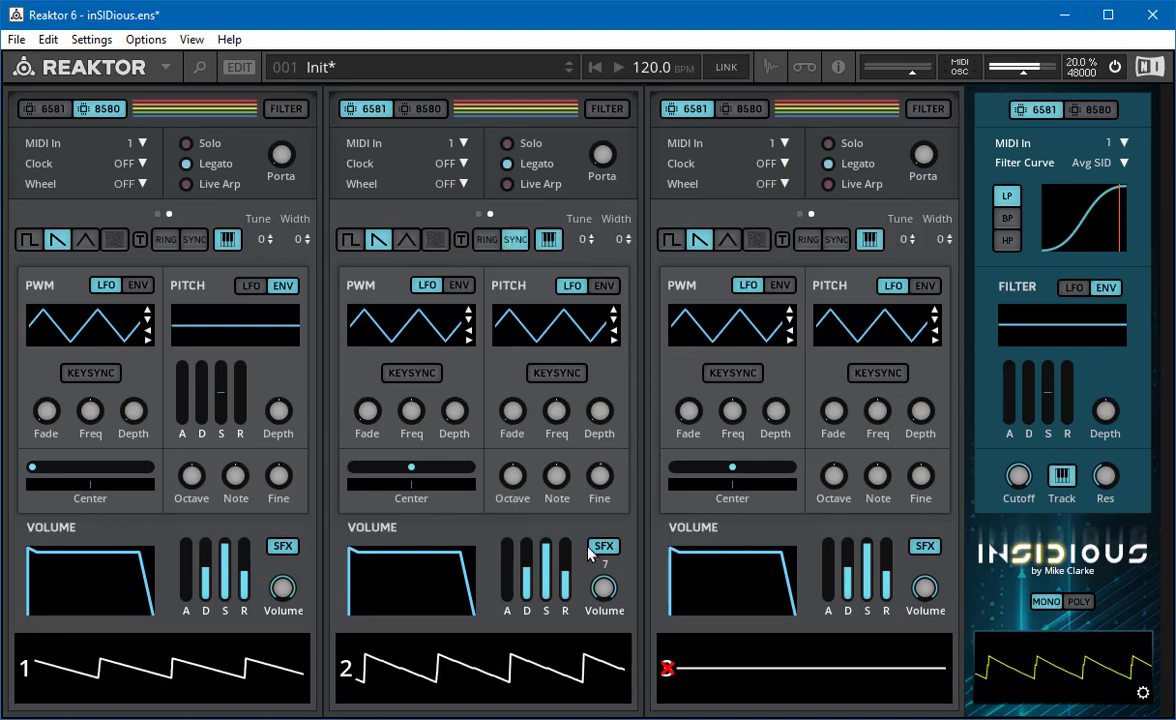
left_click_drag(558, 477, 613, 483)
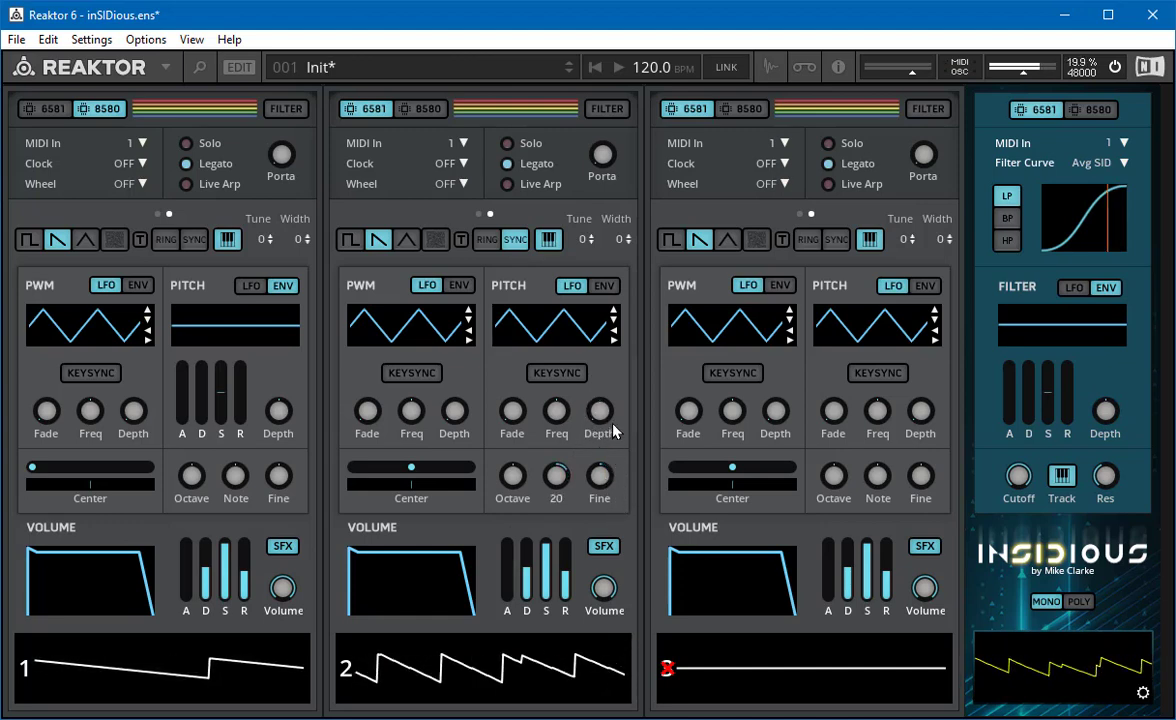
left_click_drag(617, 432, 625, 341)
left_click_drag(640, 205, 652, 318)
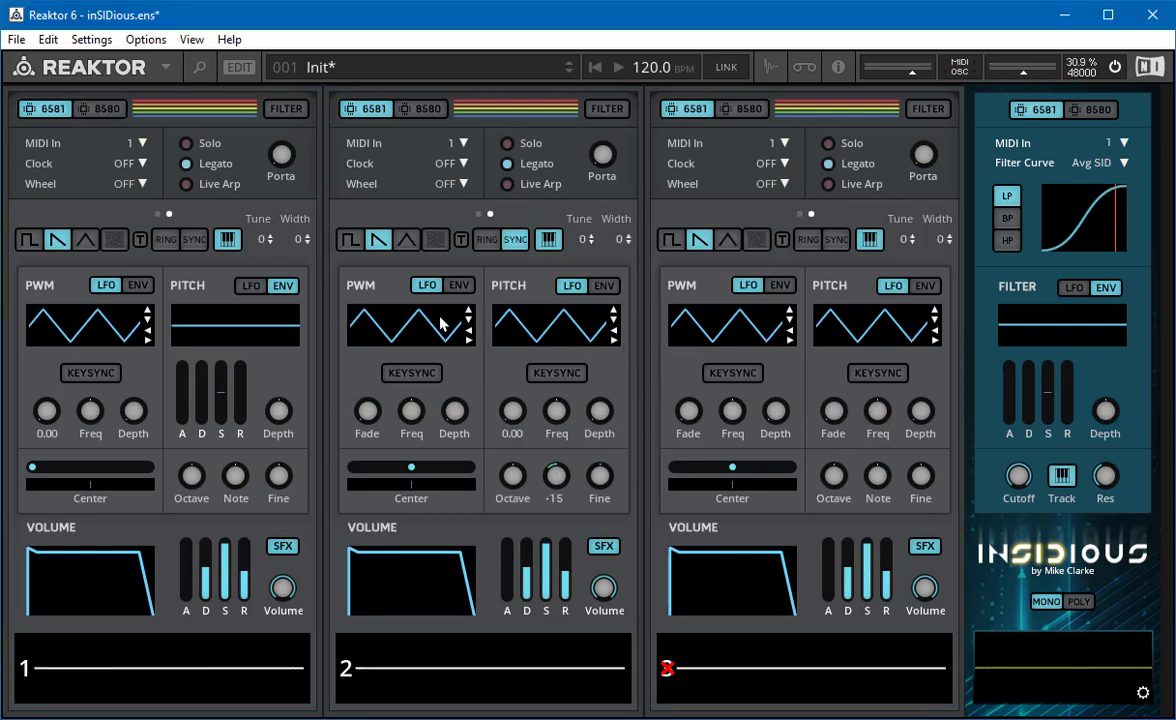
Sweep voice 2's Note tuning with its waveform changed to triangle and voice 1 muted.
left_click(406, 239)
left_click(26, 676)
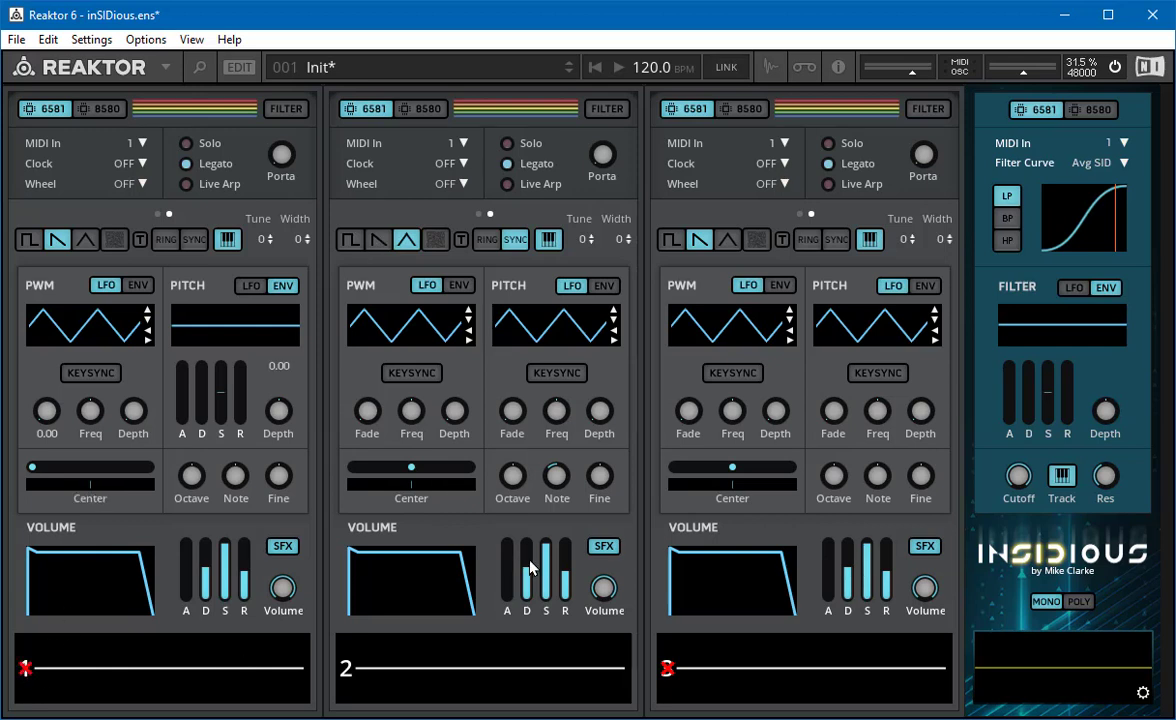
left_click_drag(556, 475, 577, 353)
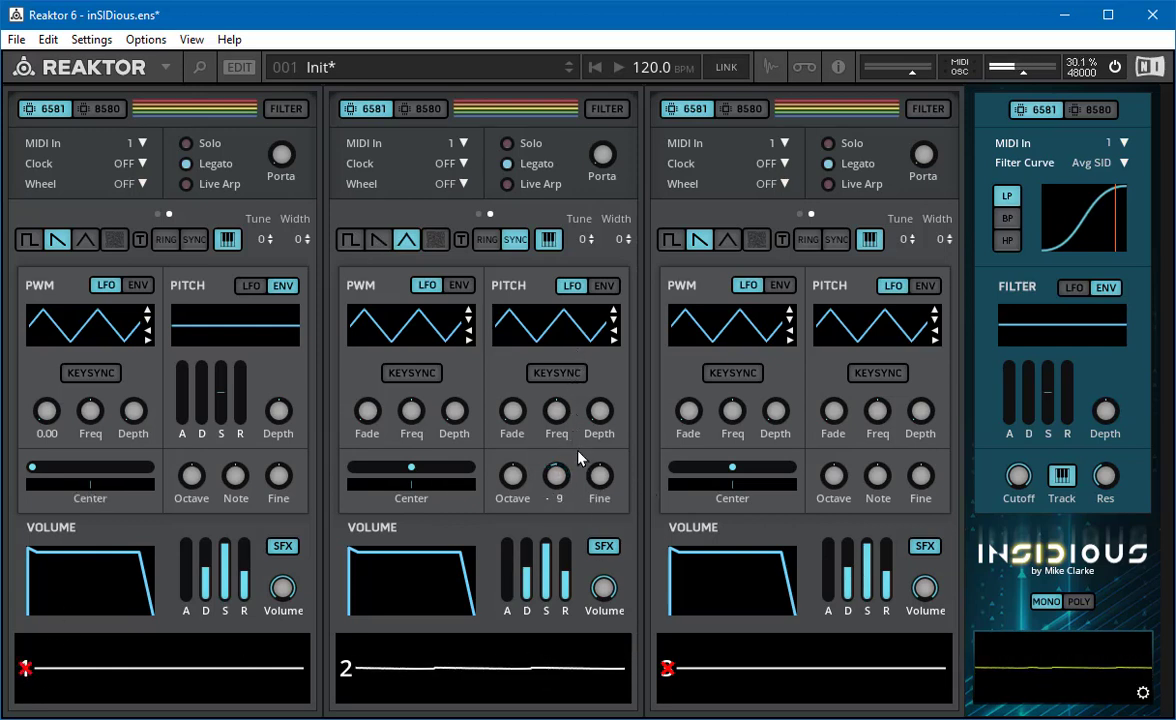
Replace SYNC with RING modulation on voice 2 and sweep its Note tuning across positive and negative values.
left_click(513, 245)
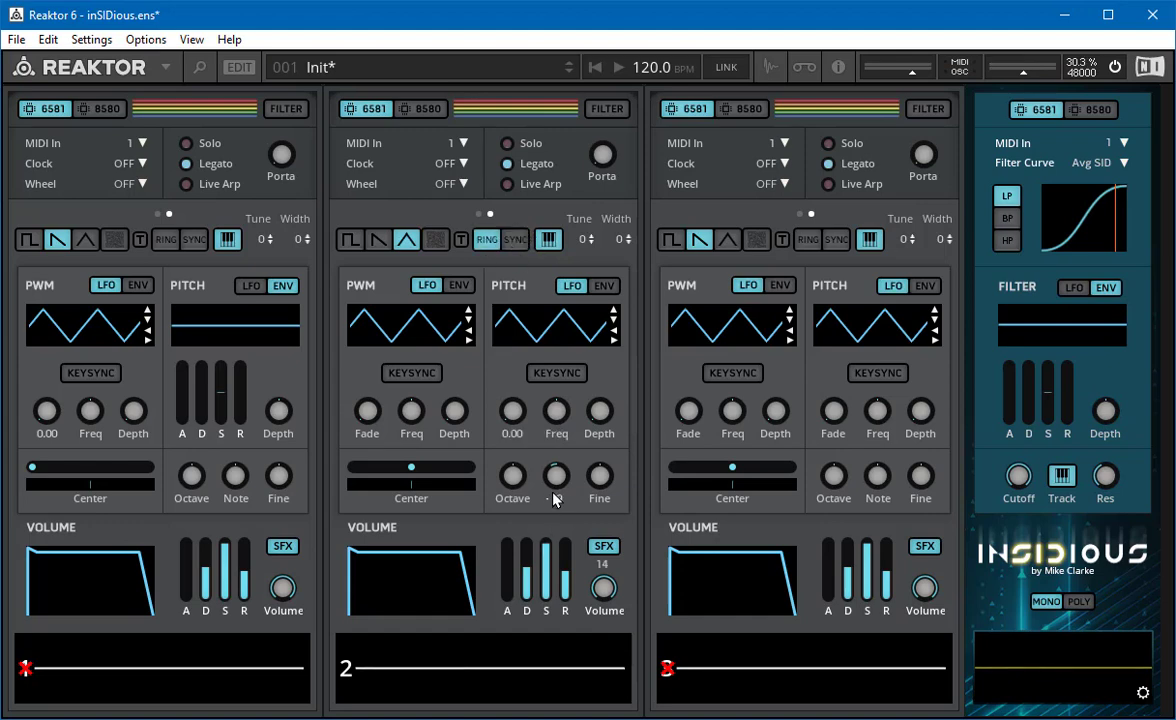
left_click_drag(550, 478, 576, 460)
left_click_drag(243, 473, 273, 480)
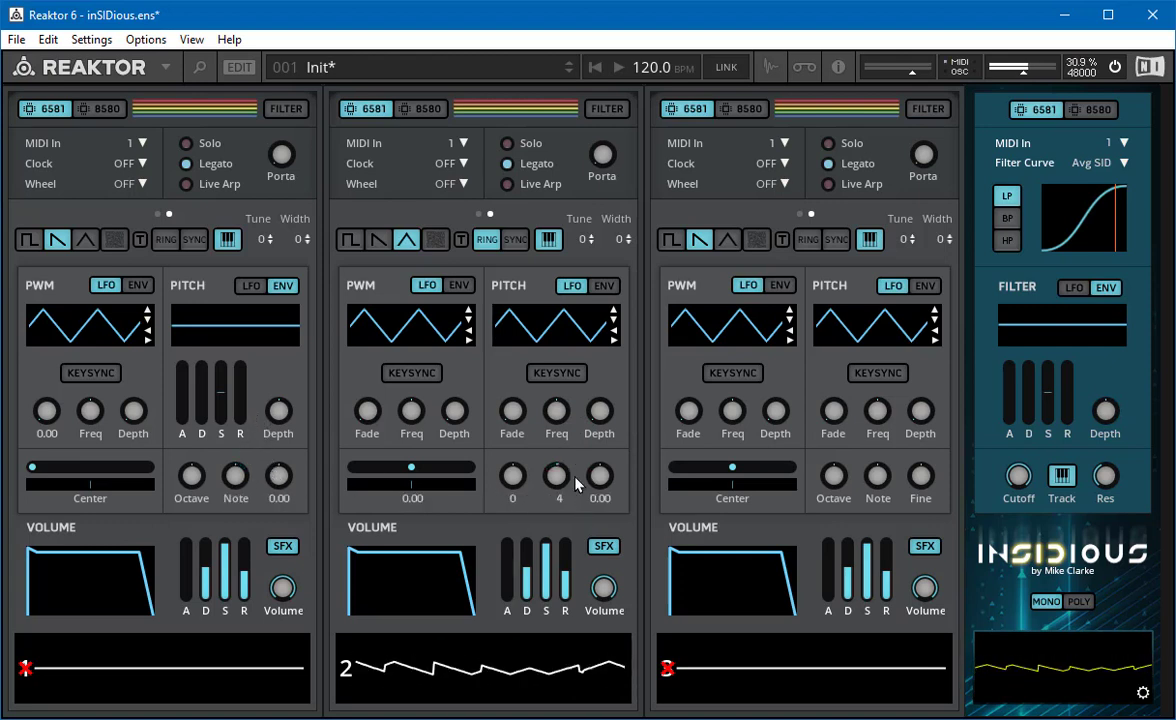
mouse_move(560, 473)
left_mouse_down()
mouse_move(567, 480)
mouse_move(560, 472)
left_mouse_up()
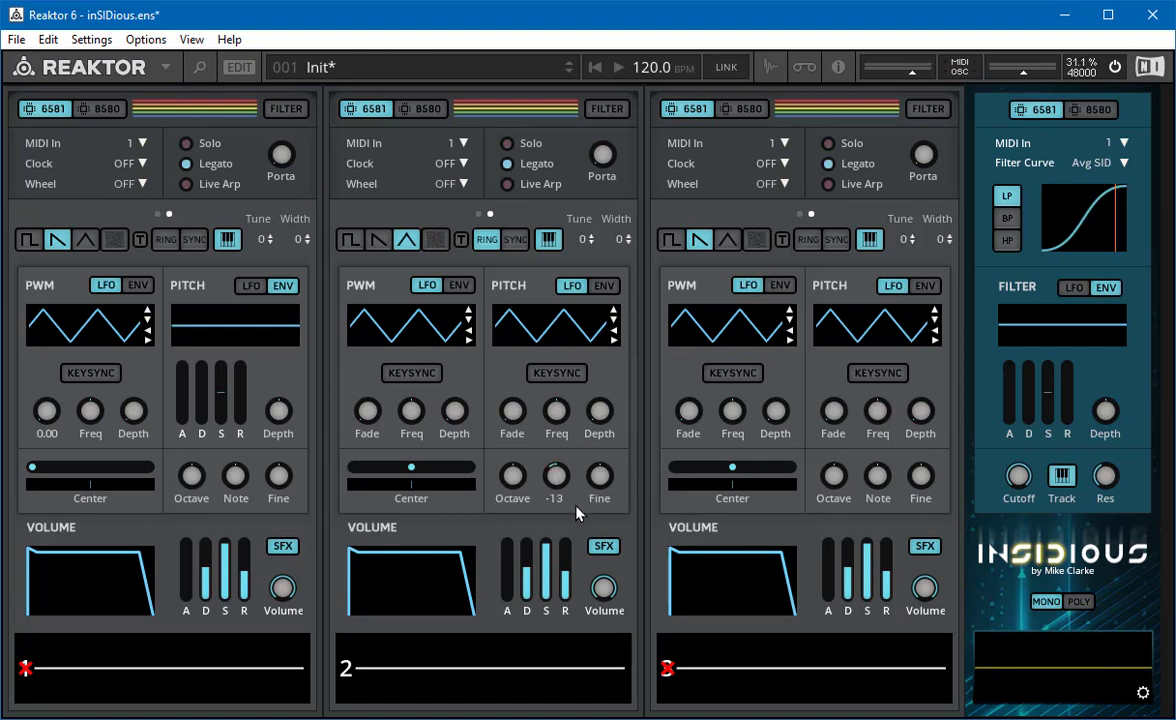
Return voice 2 to a plain sawtooth with RING and SYNC off, and re-enable voice 1.
left_click(378, 239)
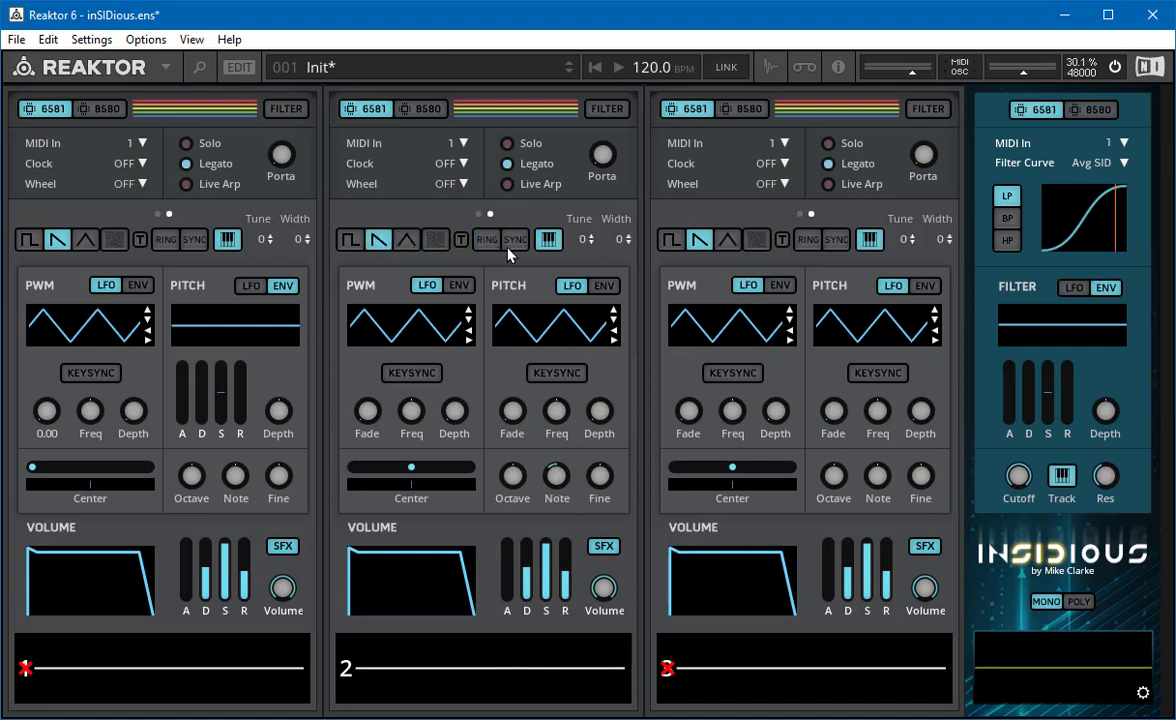
left_click(510, 245)
left_click(32, 669)
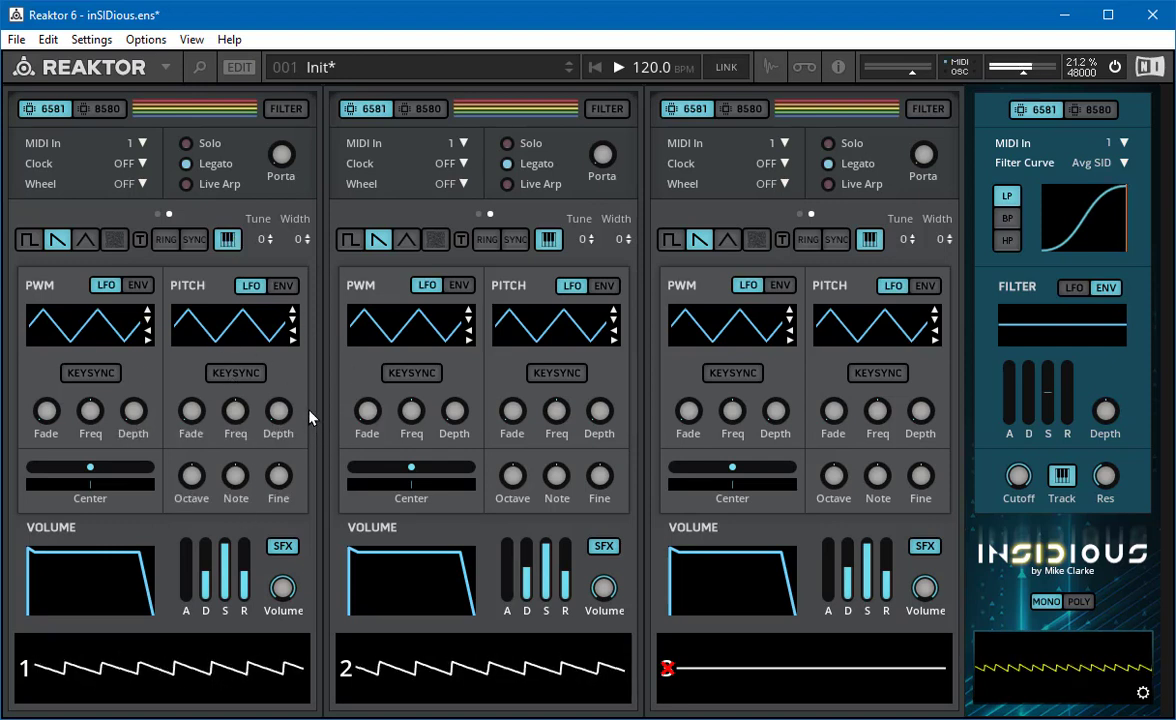
Mute voice 2 and set voice 1 to LFO pitch modulation with keyboard tracking off and Octave at -2.
left_click(347, 670)
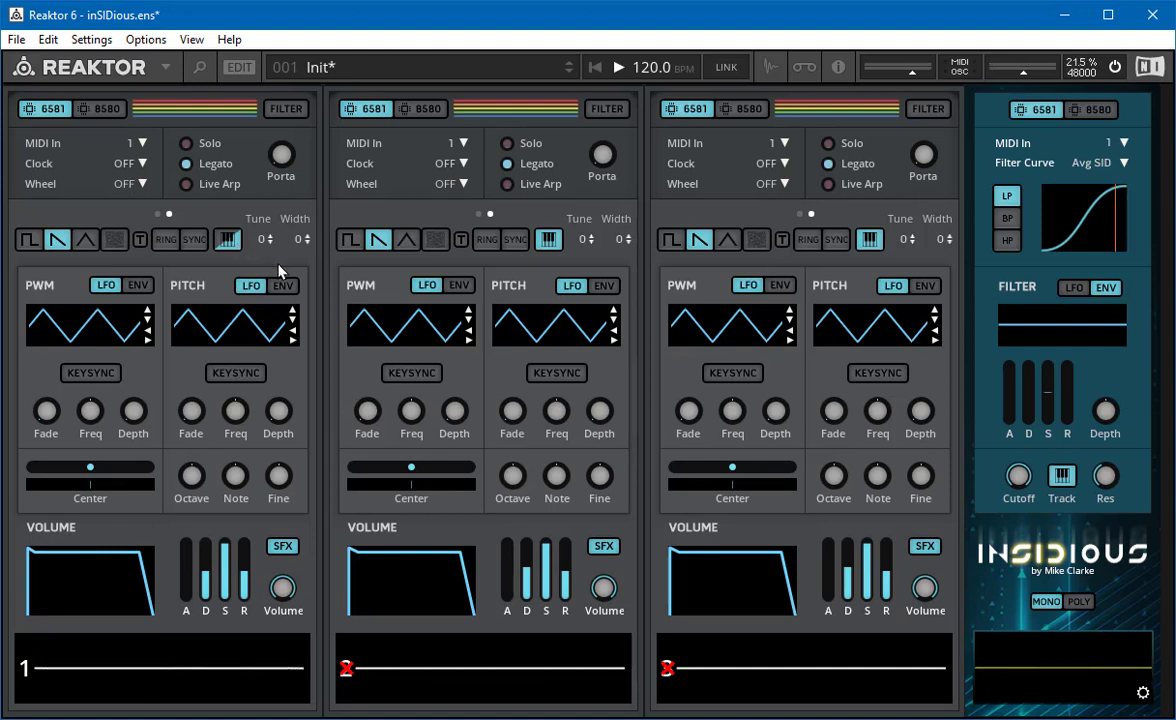
left_click_drag(246, 423, 298, 437)
left_click(225, 238)
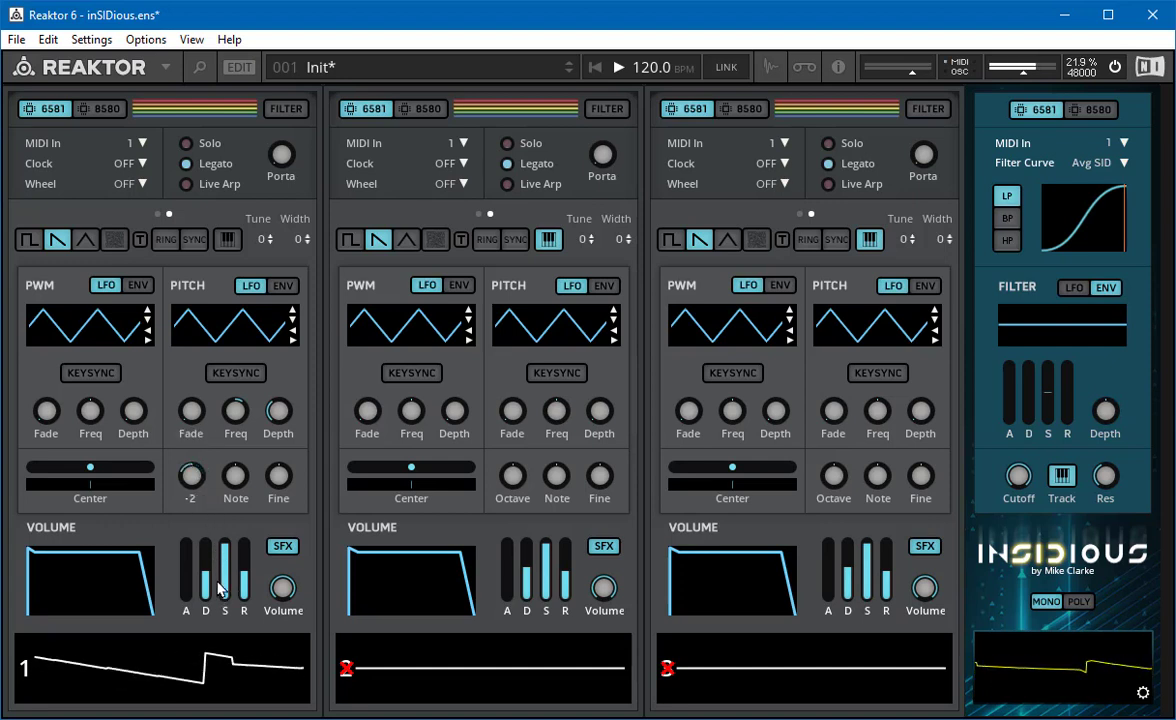
left_click_drag(226, 521, 221, 529)
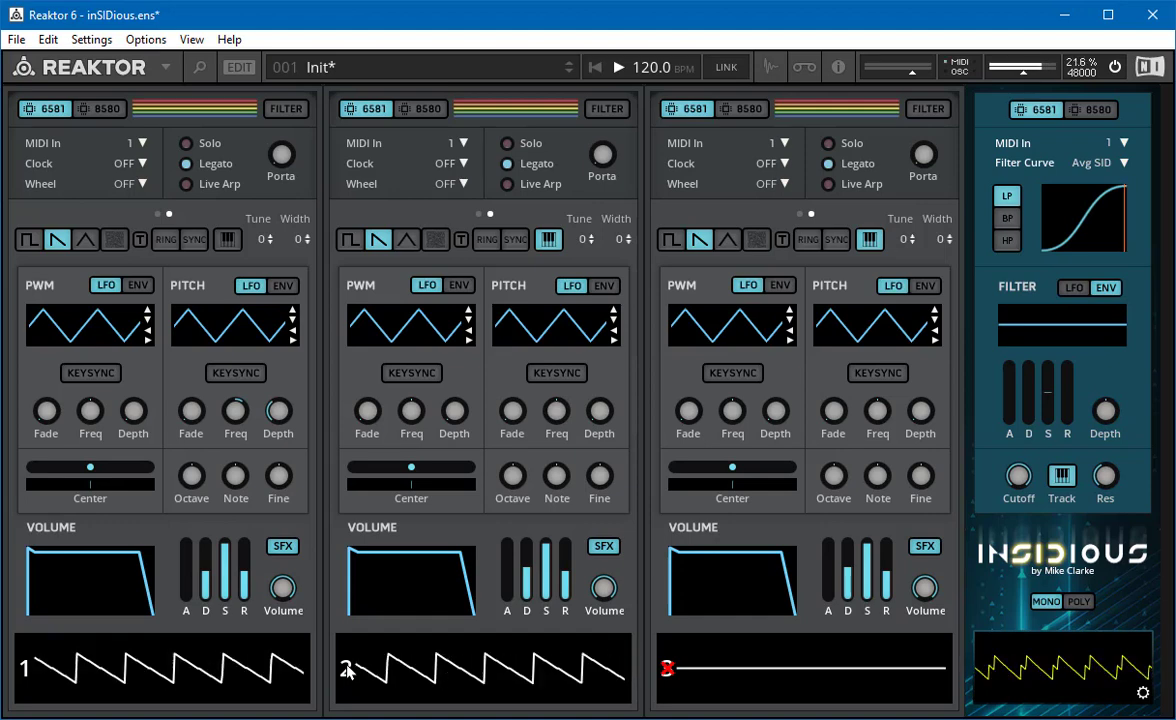
Switch voice 1 to the noise waveform and raise its Octave tuning.
left_click(114, 245)
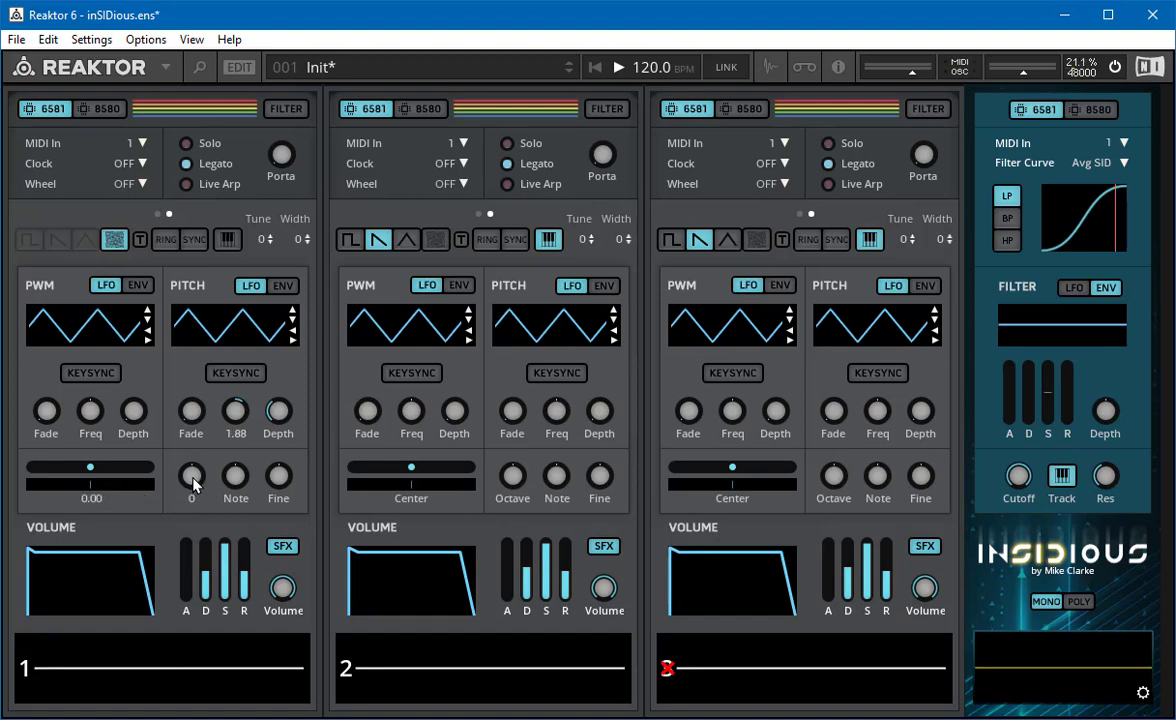
left_click_drag(192, 476, 197, 397)
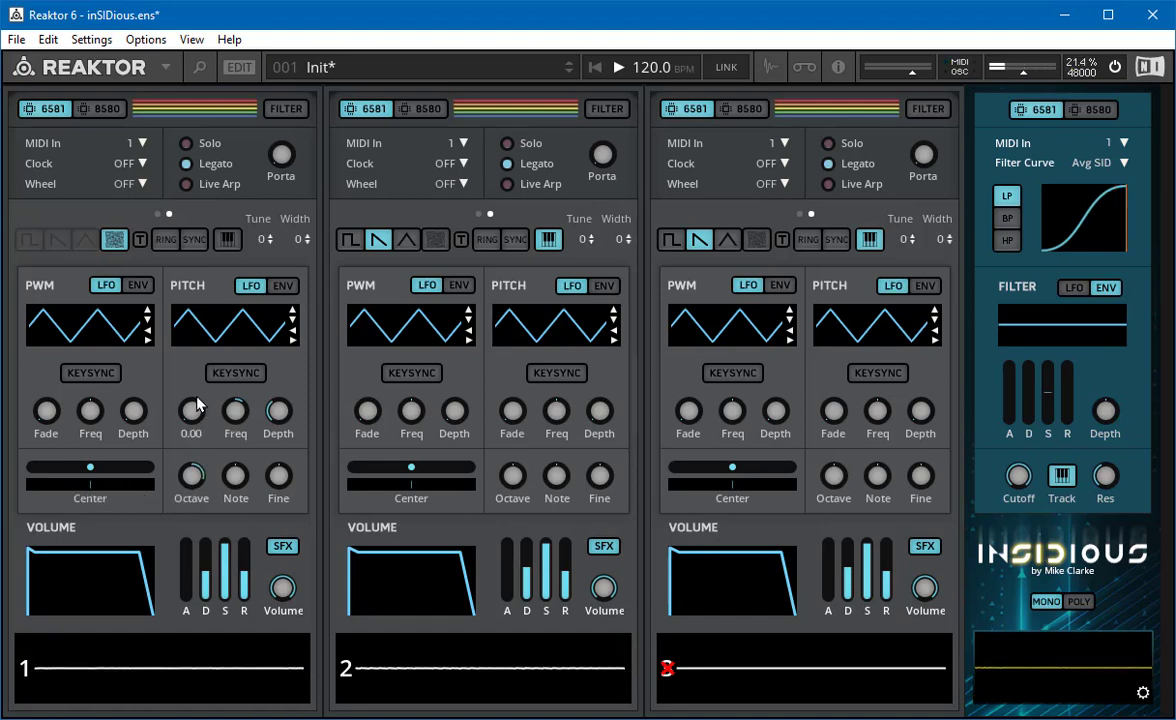
Cycle voice 1's keyboard tracking mode and change its waveform back to sawtooth.
left_click(227, 242)
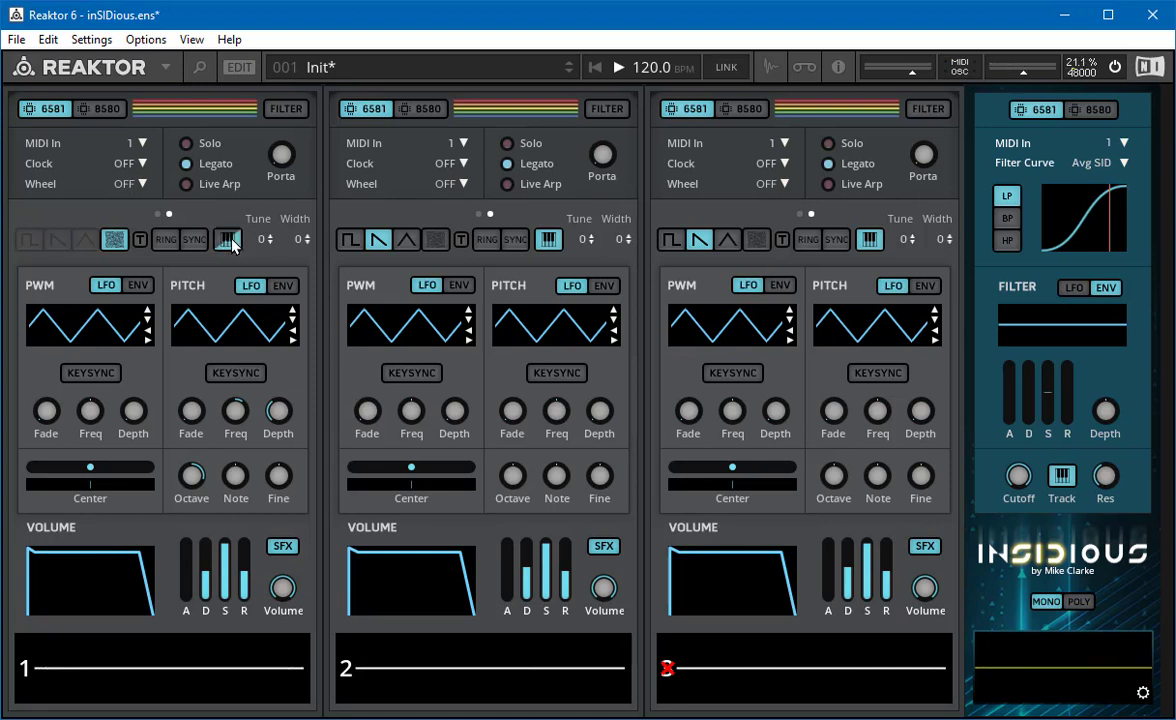
left_click(232, 246)
left_click(58, 239)
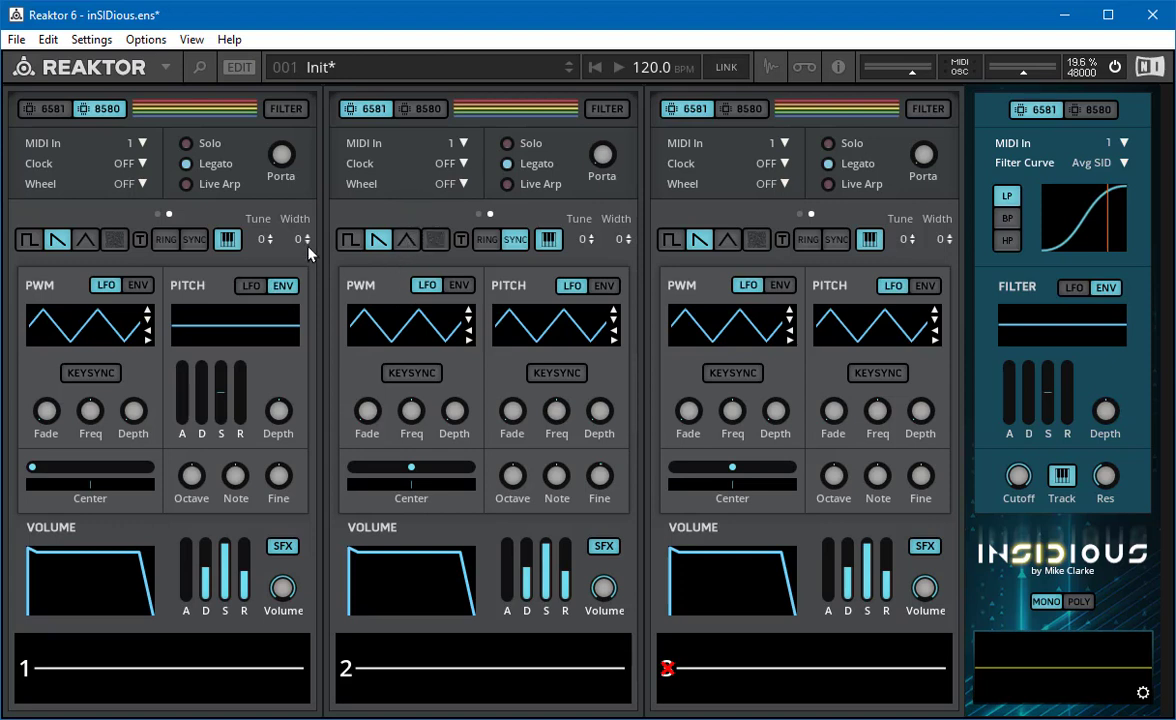
Raise voice 1's Tune value to about +16 and mute voice 2 to isolate voice 1.
scroll(265, 245, "up", 10)
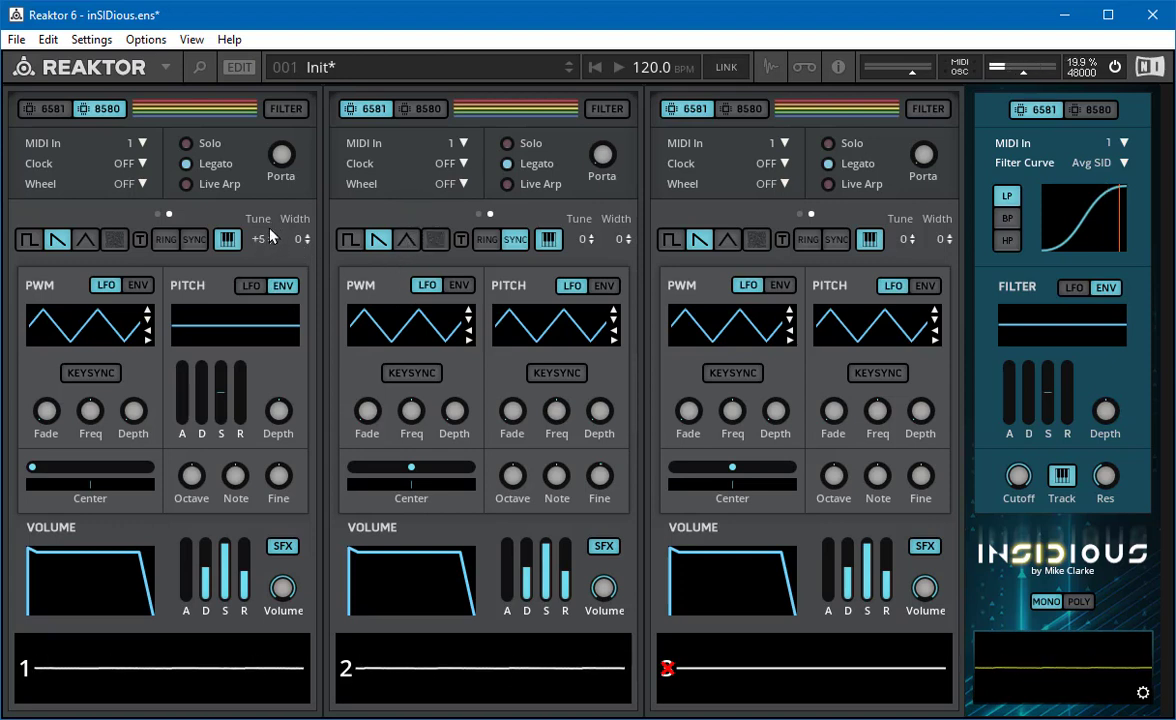
scroll(265, 248, "up", 17)
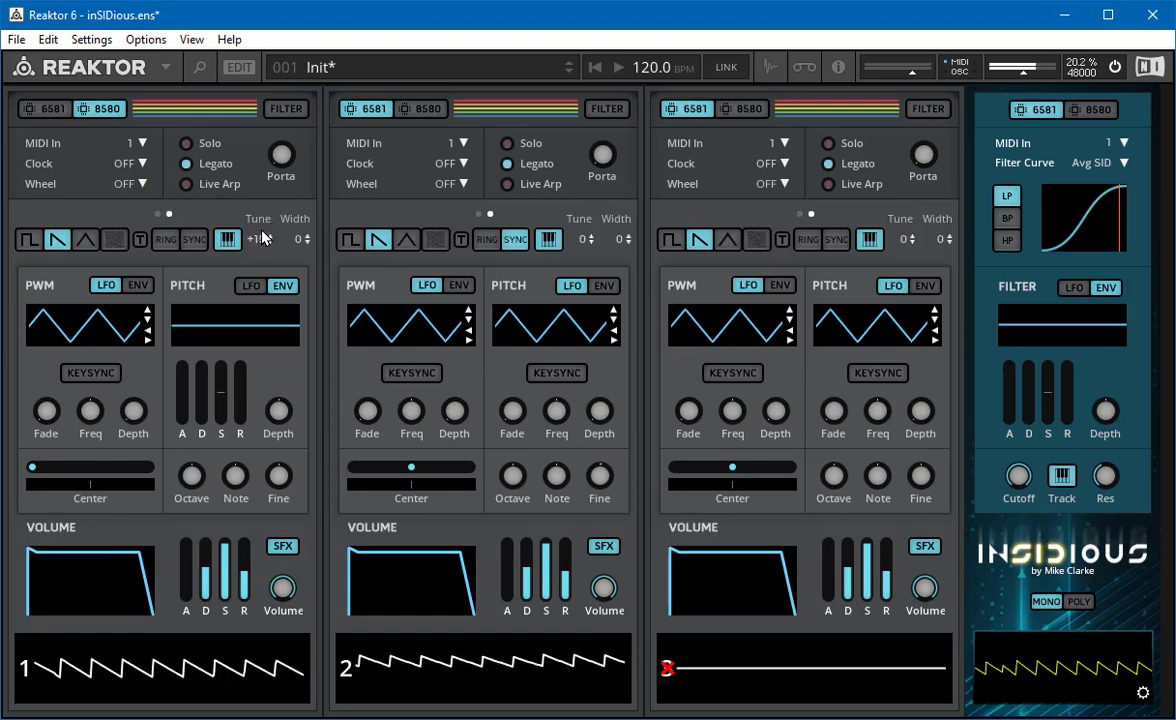
left_click(345, 668)
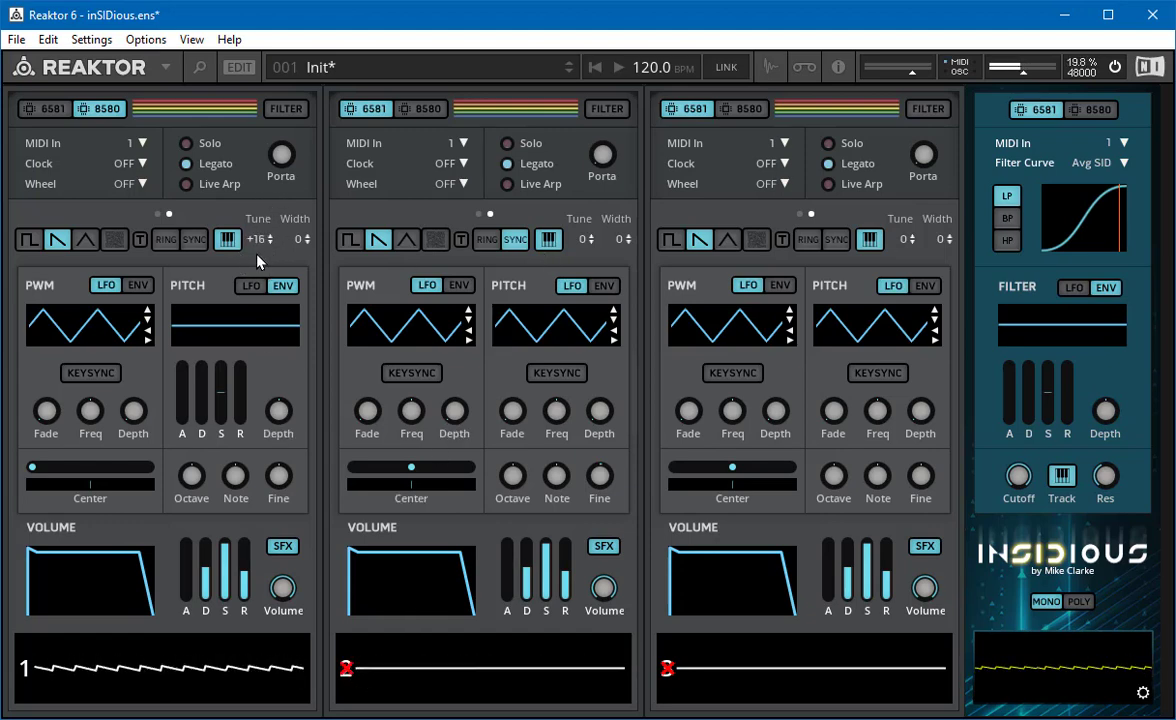
Sweep voice 1's Tune value down to about -42 and return it to 0.
scroll(262, 248, "down", 20)
scroll(263, 236, "down", 20)
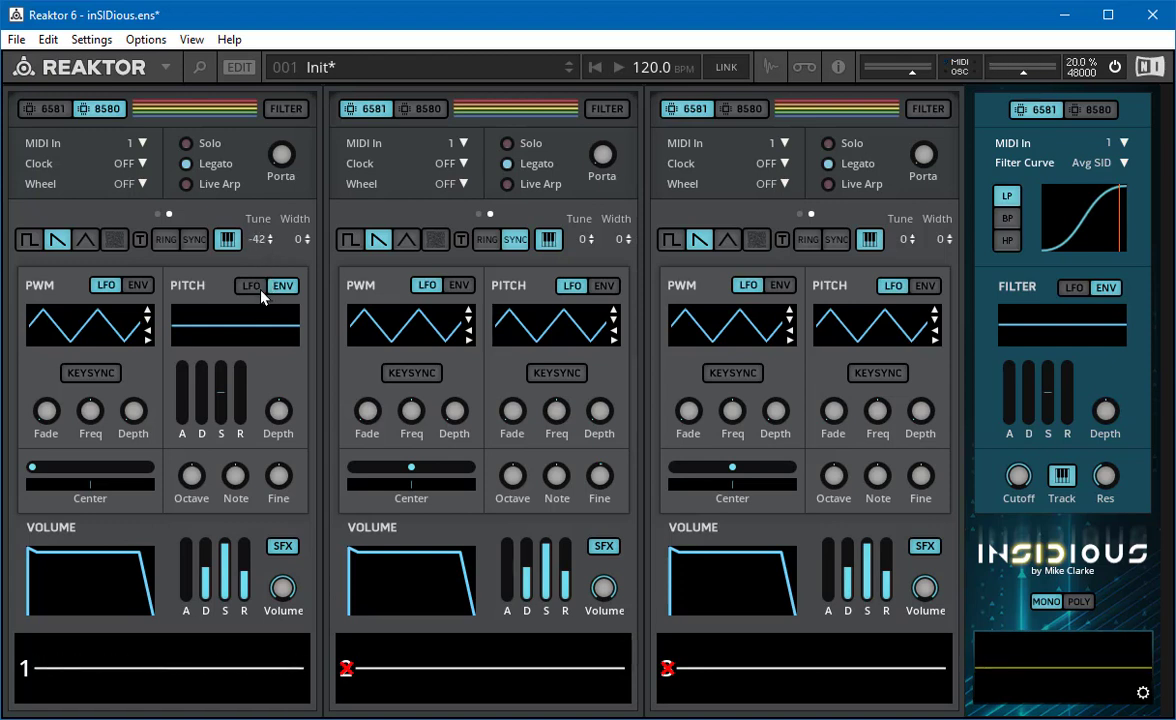
scroll(262, 239, "up", 20)
Switch voice 1 to the pulse waveform and reset its pulse width Center to 0.00.
left_click(33, 241)
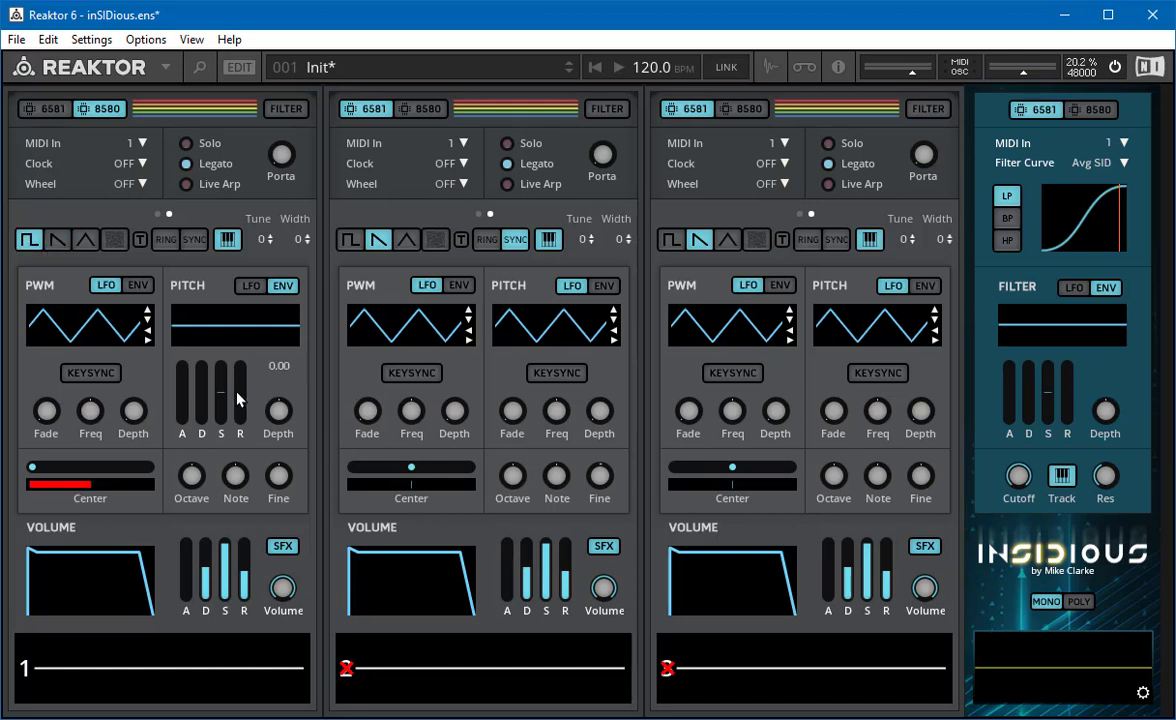
left_click_drag(57, 479, 102, 467)
double_click(102, 467)
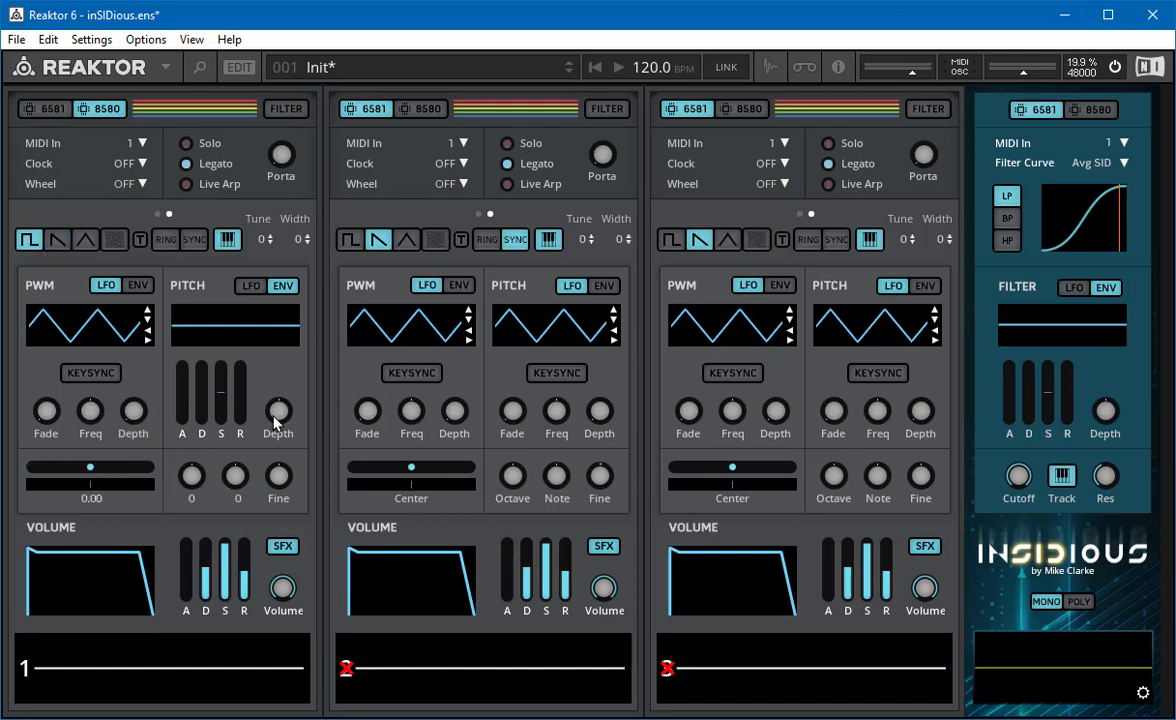
Shift voice 1's Width value away from 0 and bring it back to 0.
mouse_move(302, 240)
left_mouse_down()
mouse_move(306, 228)
mouse_move(298, 280)
mouse_move(295, 252)
left_mouse_up()
left_click_drag(303, 257, 305, 236)
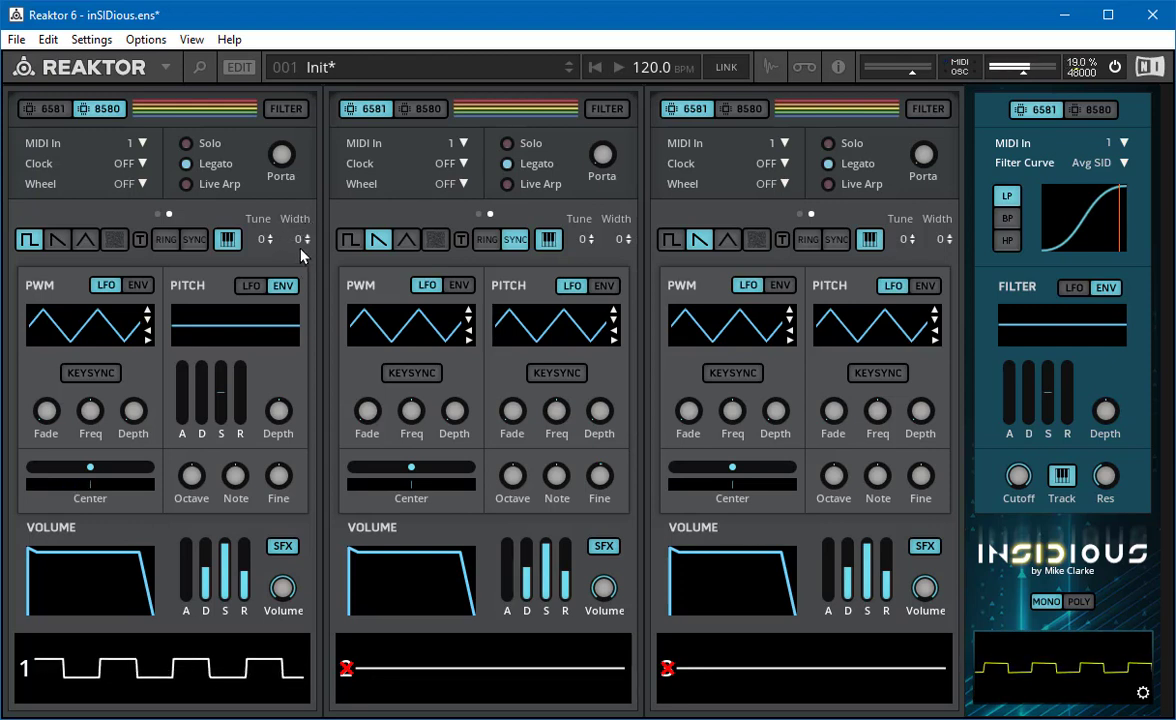